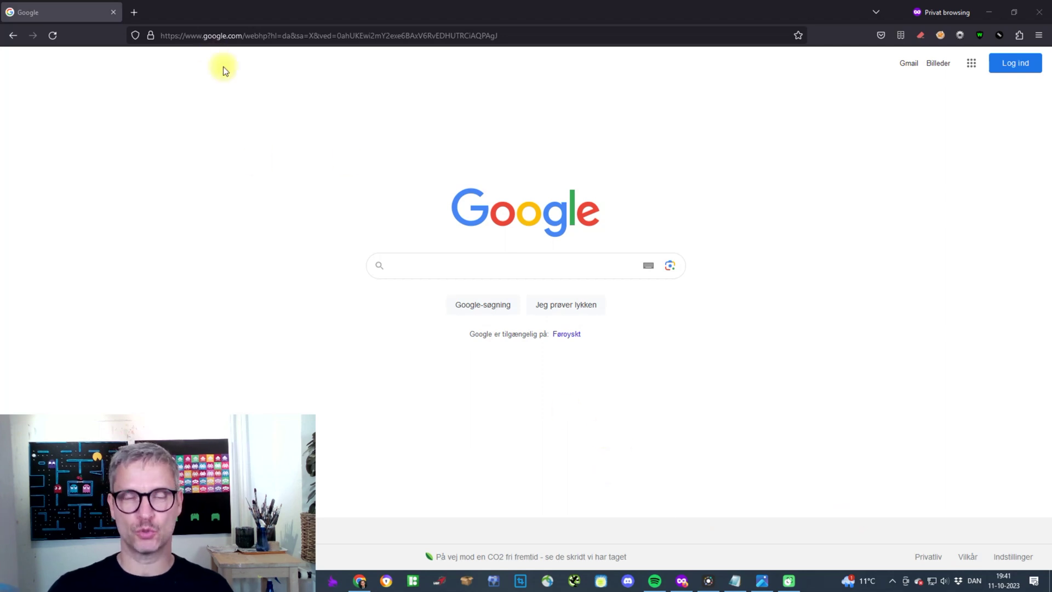
Google 'how to create a wakelet collection' and highlight the LinkedIn featured snippet's four steps.
left_click(465, 255)
type("how to create a wakelet collection")
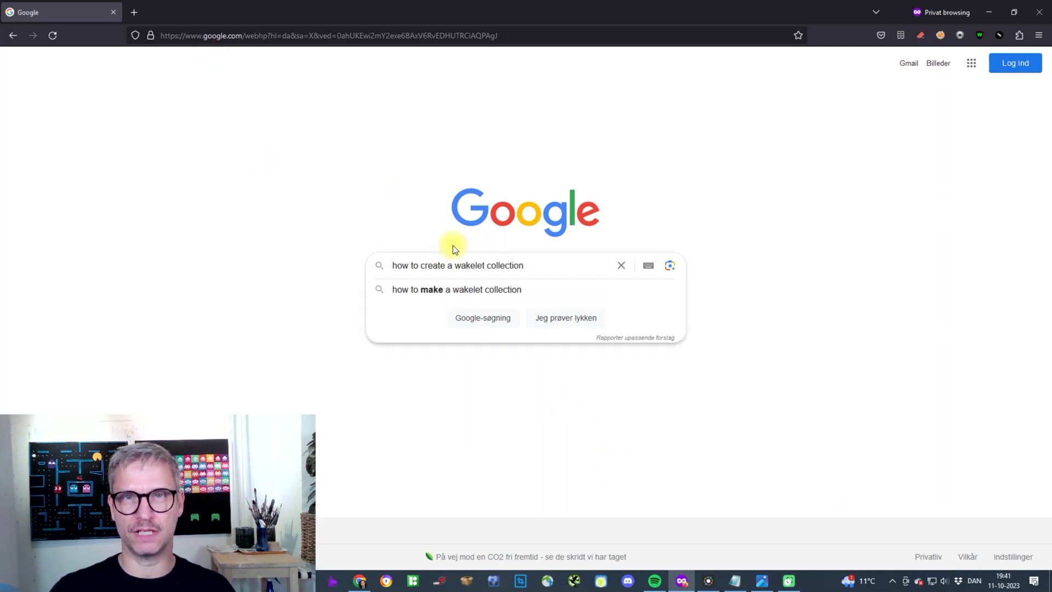
key("Return")
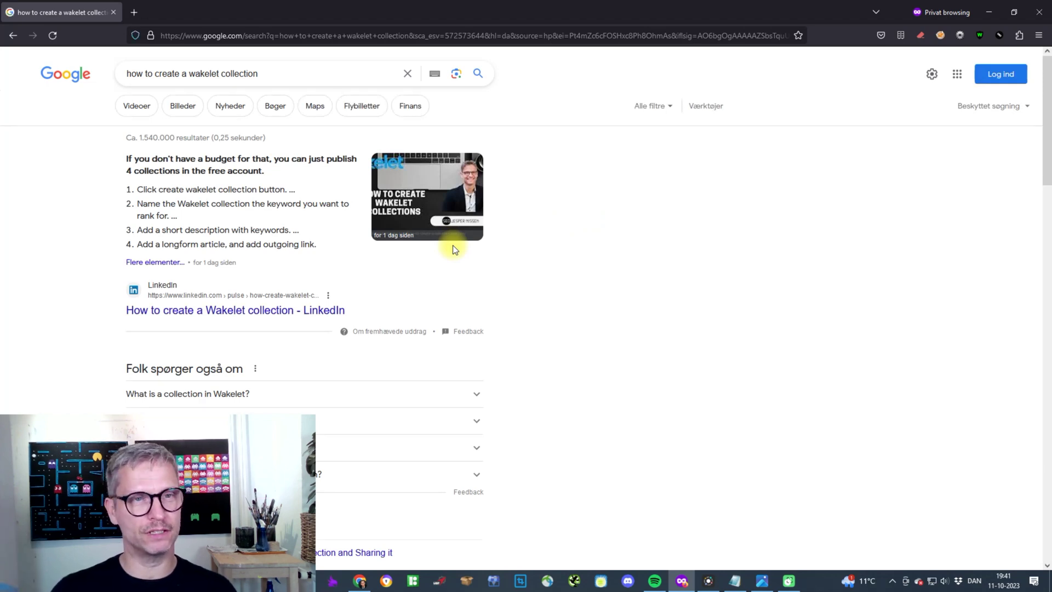
left_click_drag(99, 147, 679, 296)
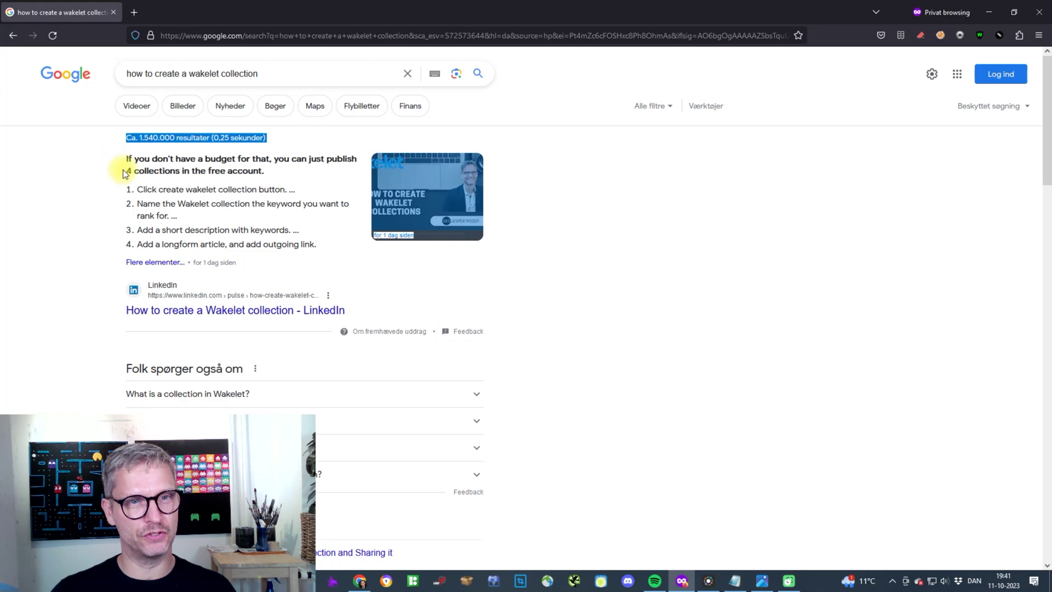
left_click(669, 291)
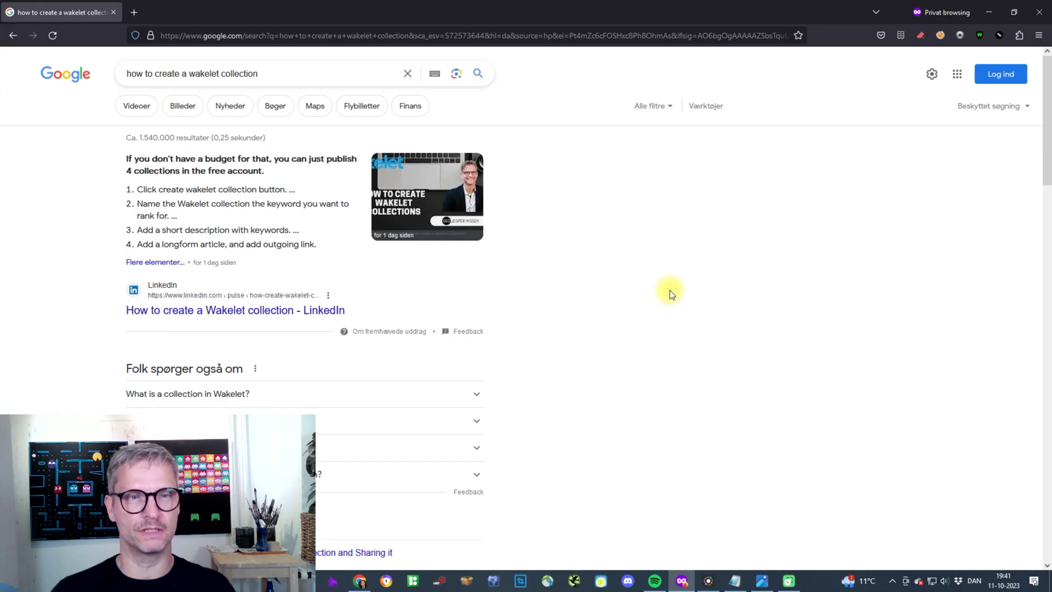
key("alt+Tab")
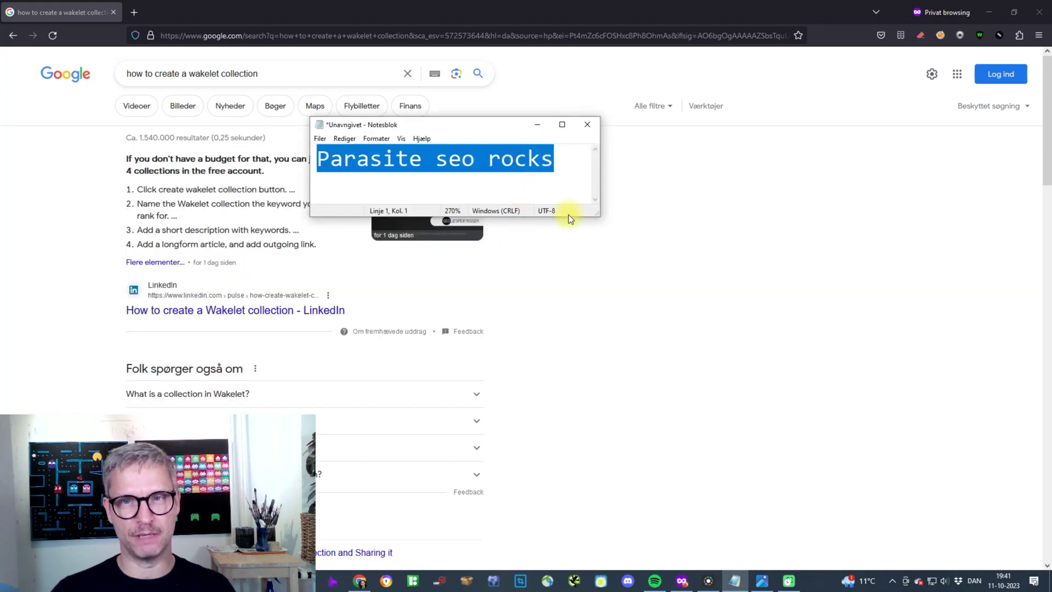
left_click_drag(596, 215, 747, 251)
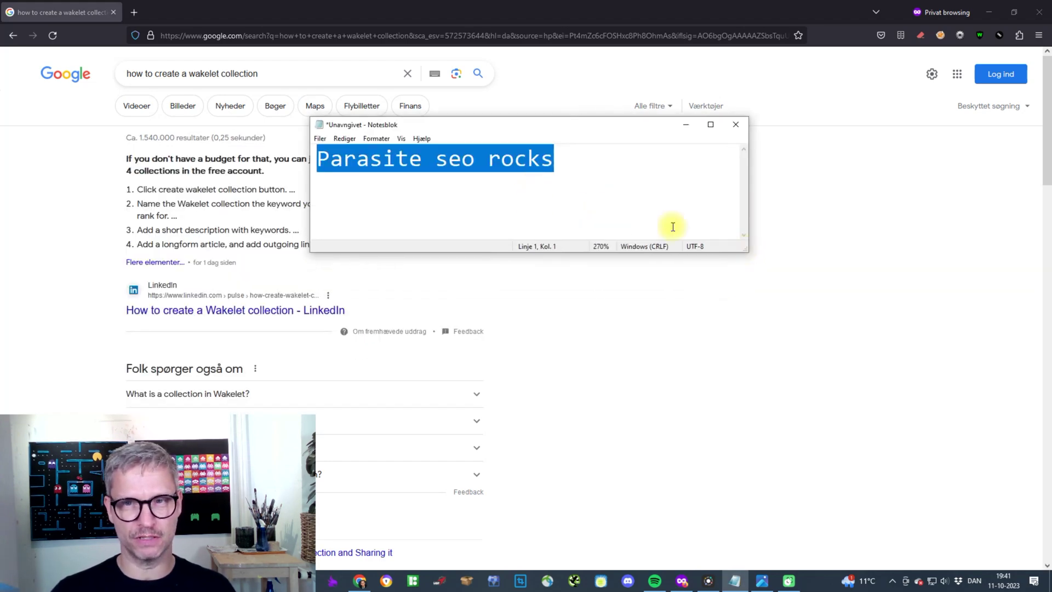
left_click(661, 212)
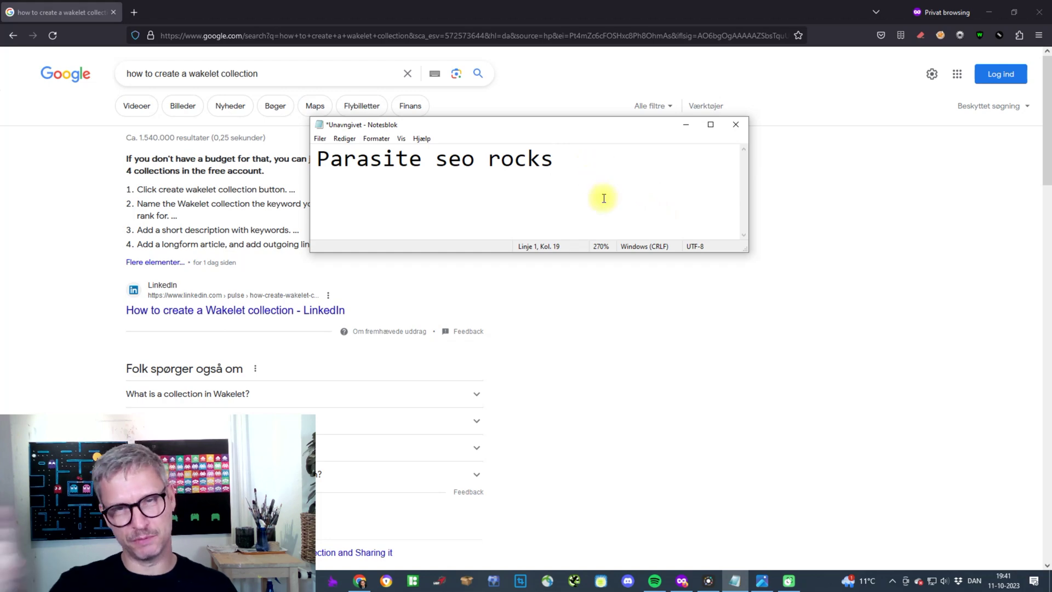
left_click(687, 124)
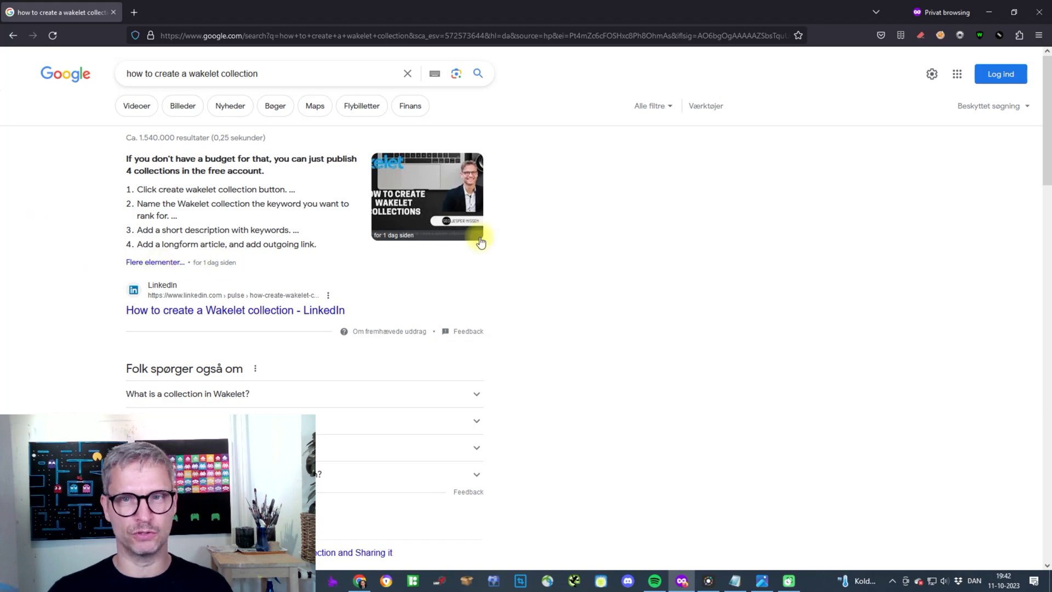
Open the Parasite AI SEO video from the Julian Goldie SEO channel, then return to its video list.
key("alt+Tab")
left_click(793, 233)
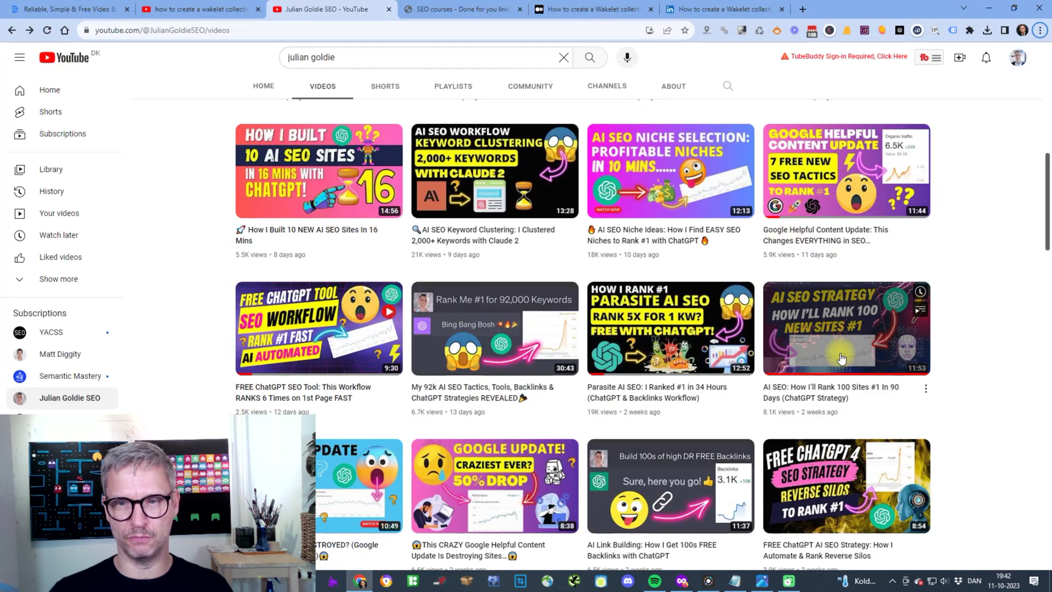
left_click(329, 57)
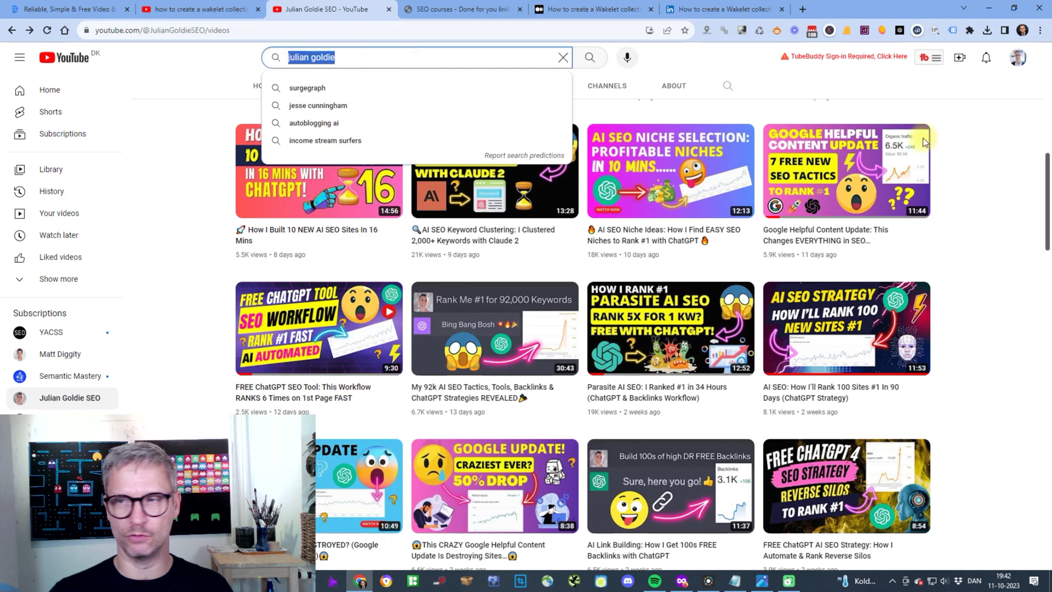
left_click(1013, 238)
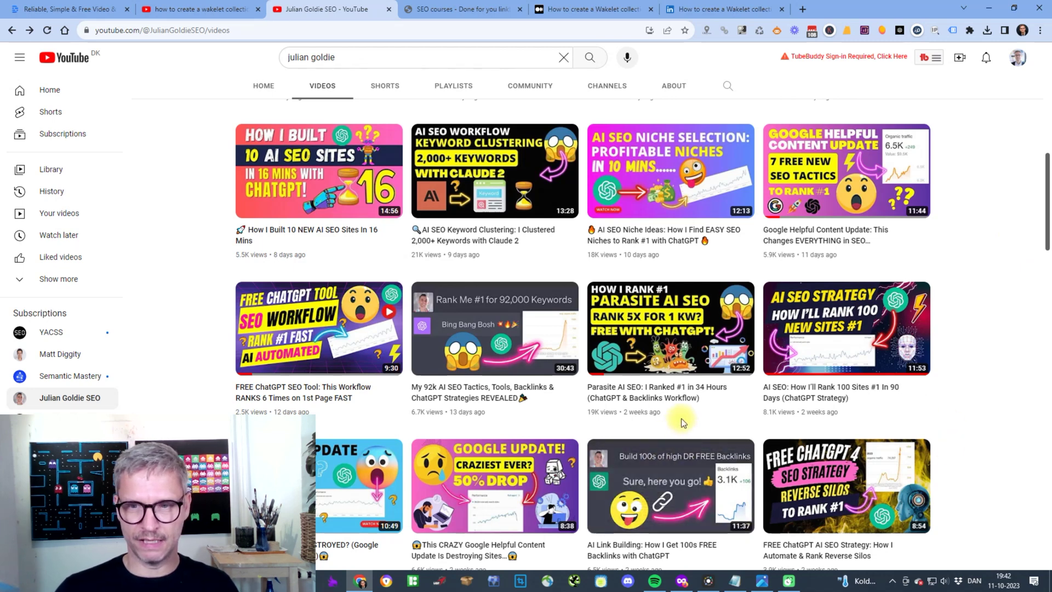
left_click_drag(682, 418, 602, 387)
mouse_move(670, 327)
mouse_move(669, 345)
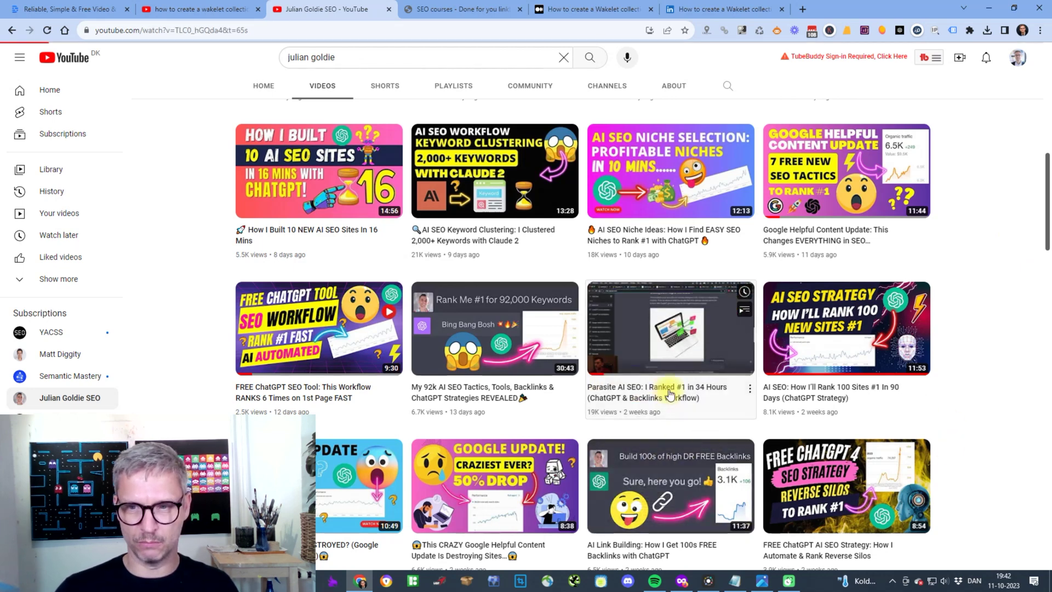
left_click(666, 388)
left_click(12, 30)
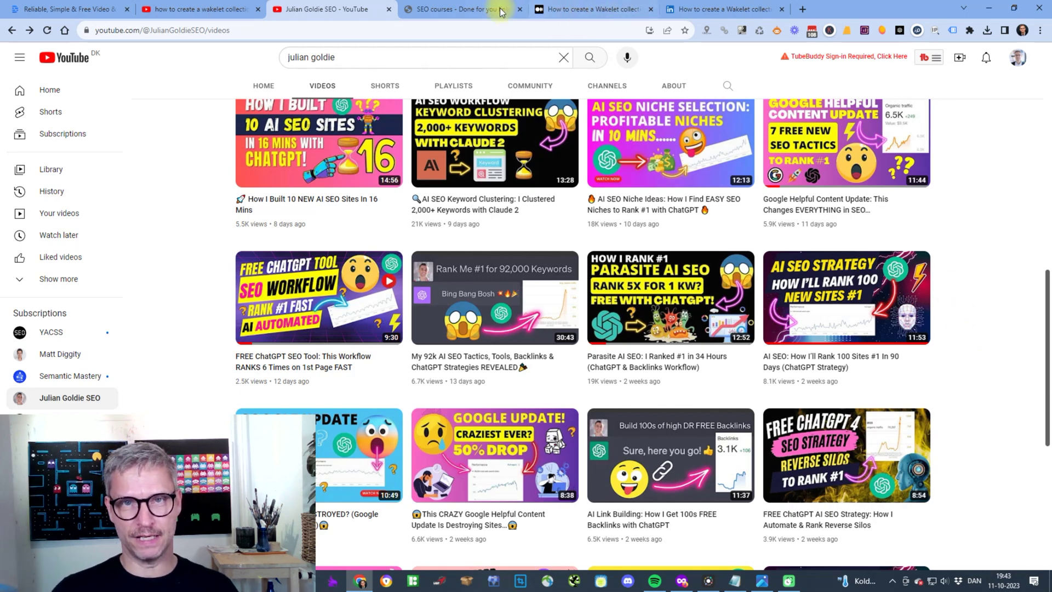
Browse the jespernissen.com blog post list, then switch to the Wakelet collection YouTube results.
left_click(460, 10)
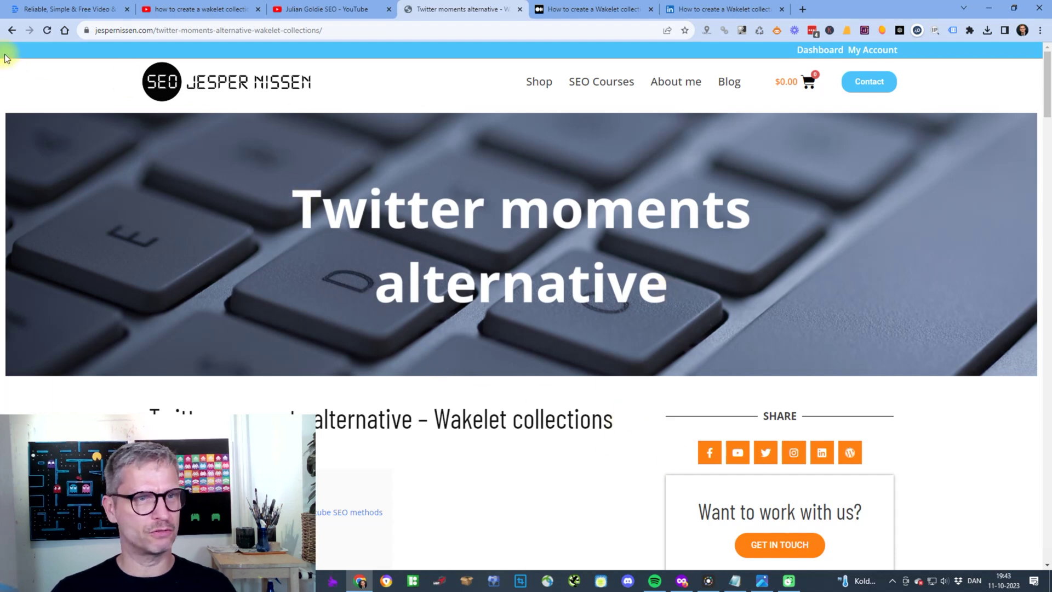
left_click(12, 31)
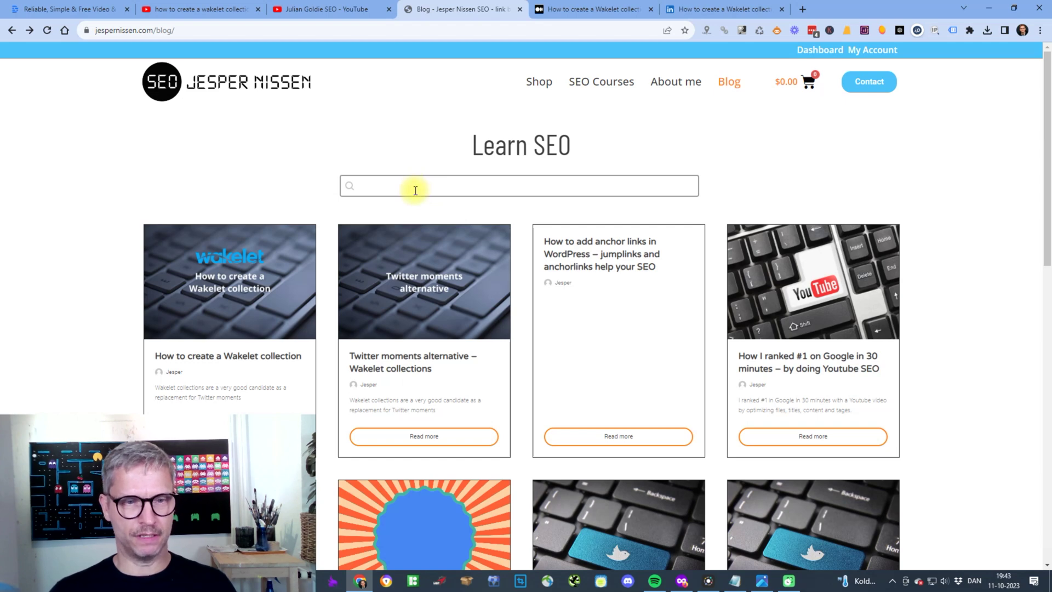
left_click(189, 12)
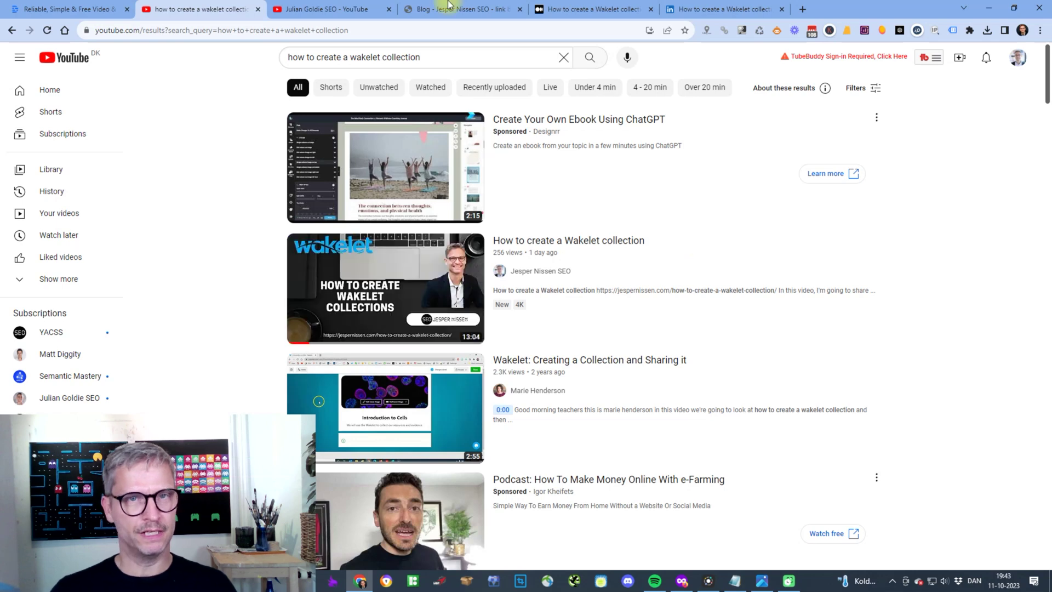
Switch to Descript's project list showing 'How to make a wakelet collection'.
left_click(71, 9)
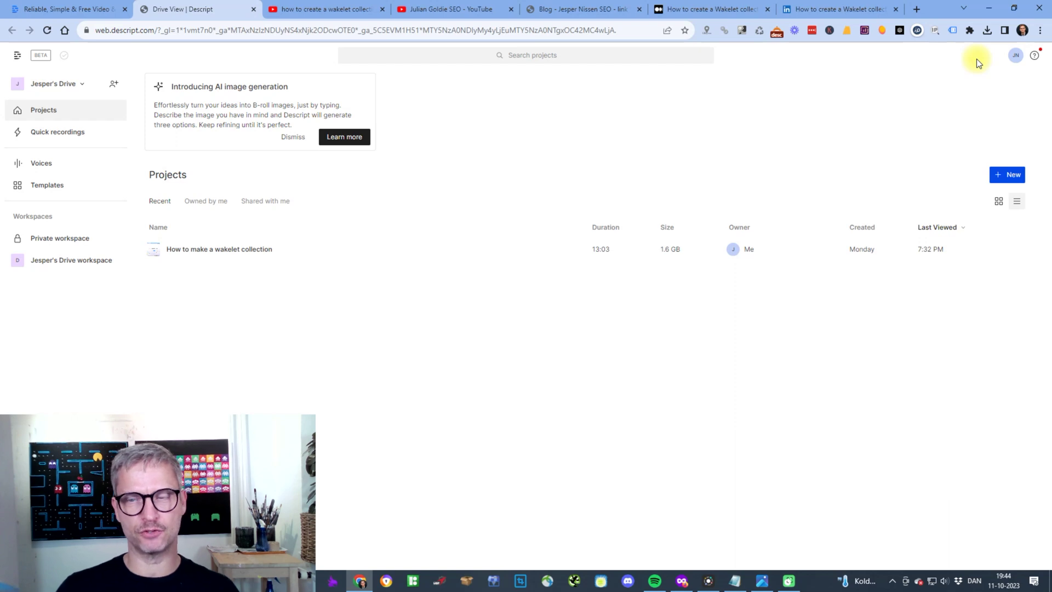
Open the 'How to make a wakelet collection' project and select its whole transcript.
left_click(222, 247)
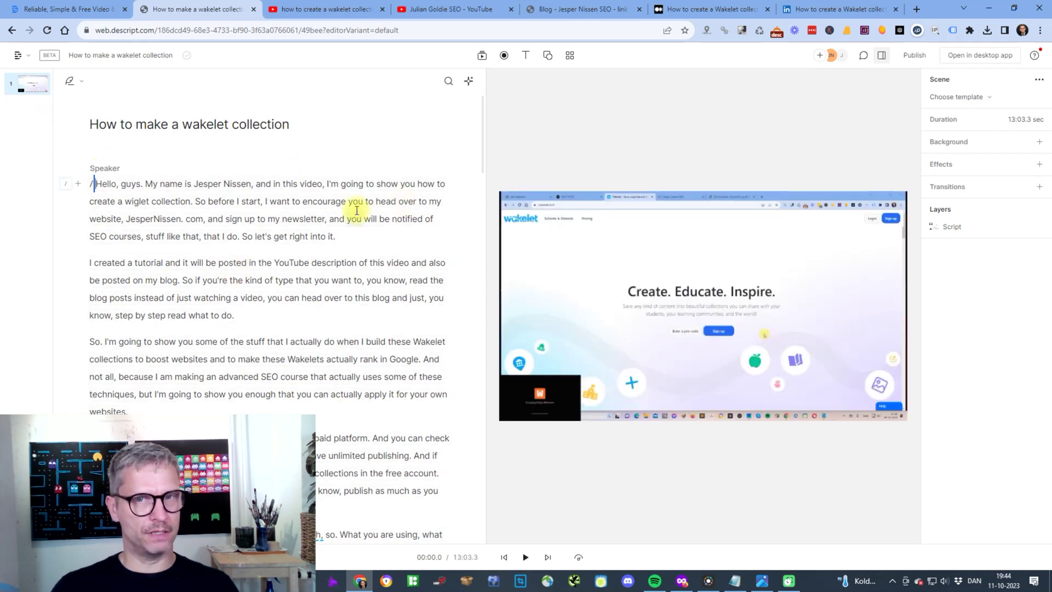
scroll(353, 206, "down", 3)
scroll(265, 207, "up", 3)
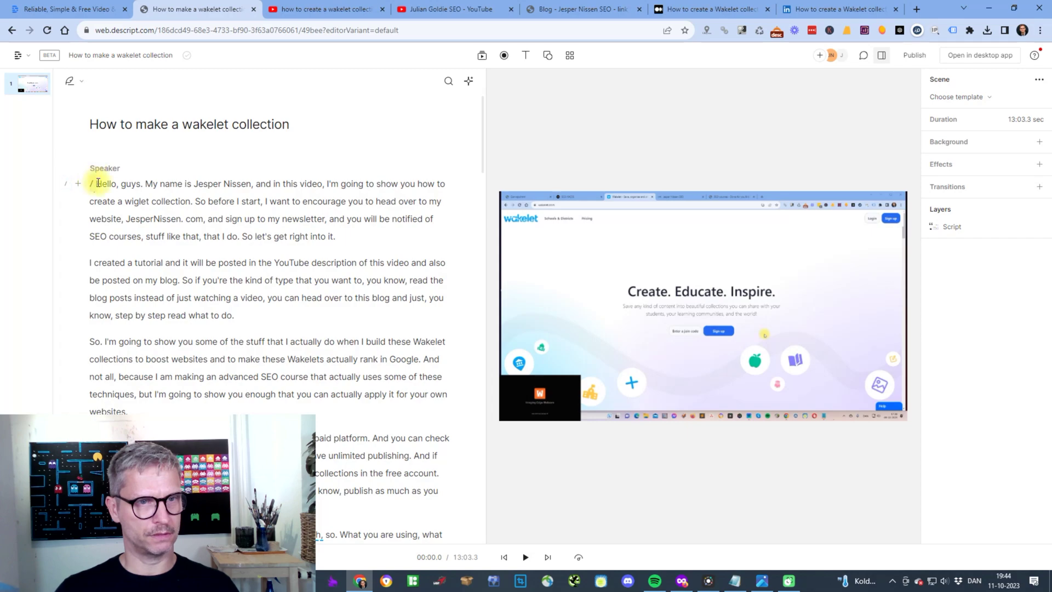
mouse_move(98, 183)
left_mouse_down()
mouse_move(315, 302)
mouse_move(445, 470)
left_mouse_up()
Clear the transcript selection, return playback to 'Hello', and switch to the blog post.
scroll(387, 311, "up", 10)
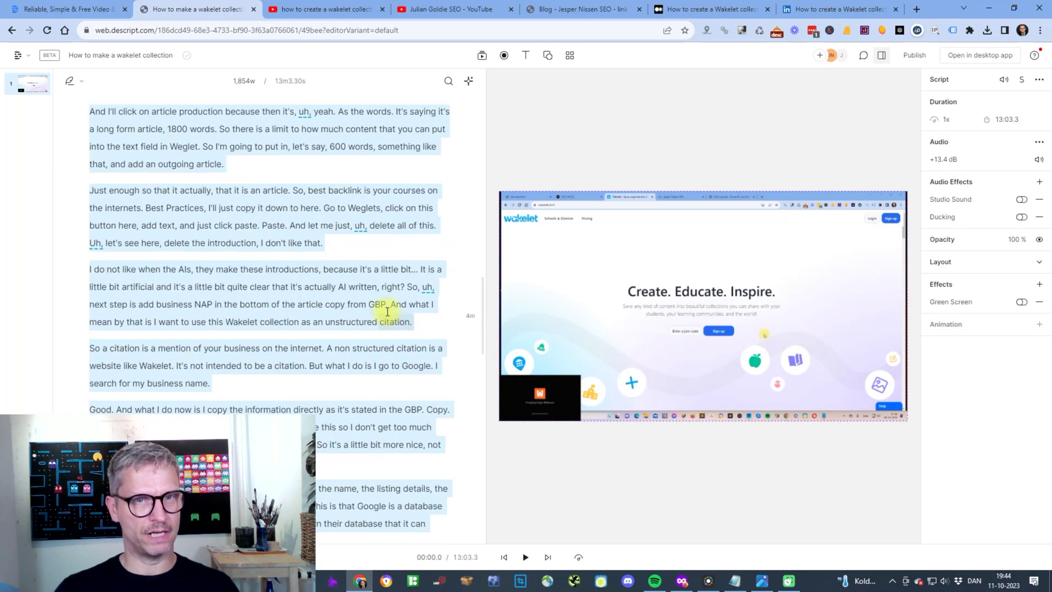
scroll(328, 247, "up", 10)
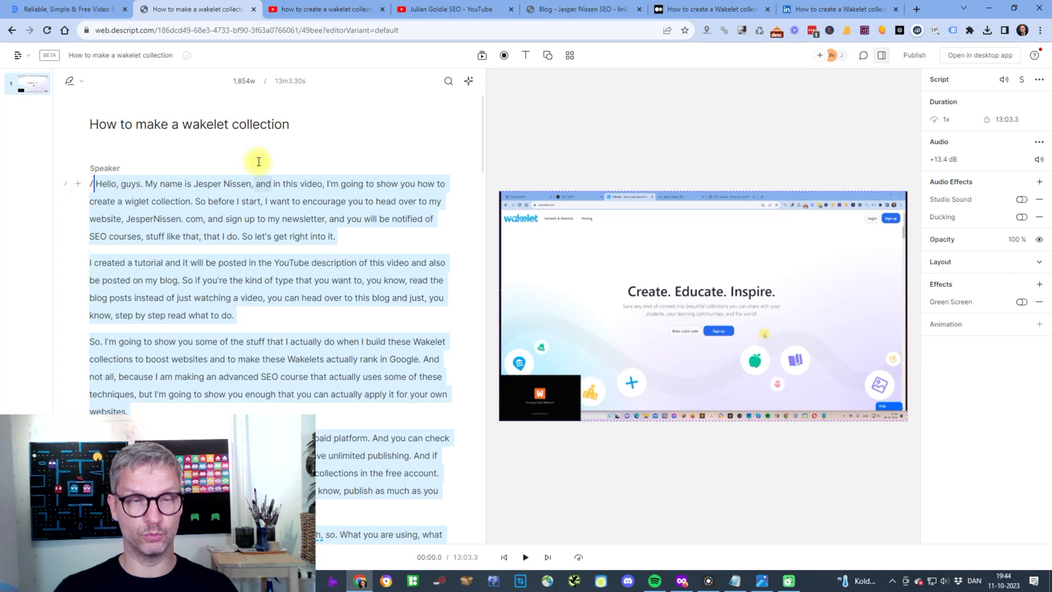
left_click(337, 235)
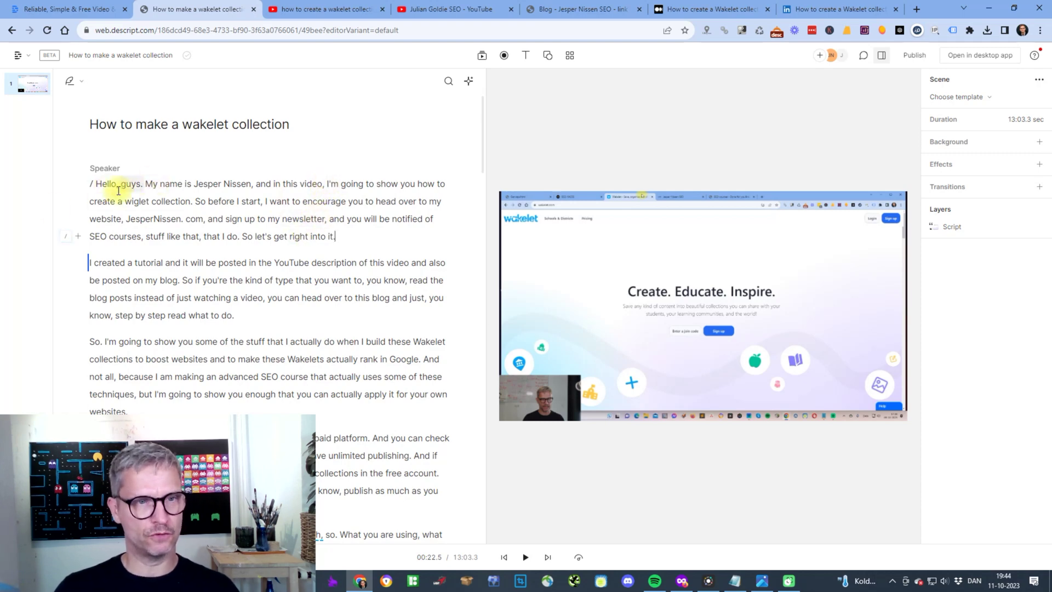
left_click(95, 185)
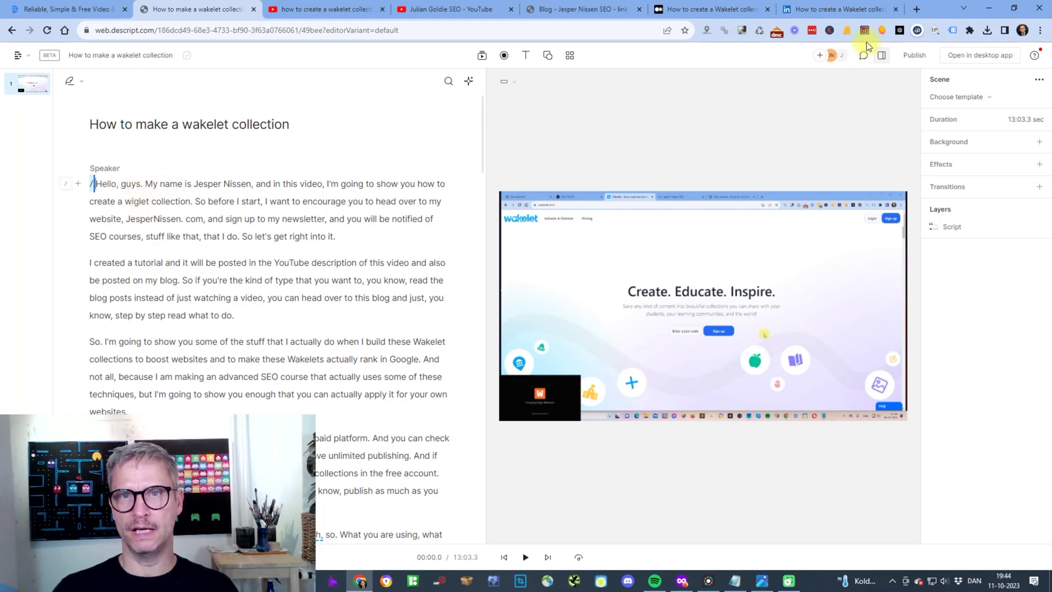
left_click(618, 12)
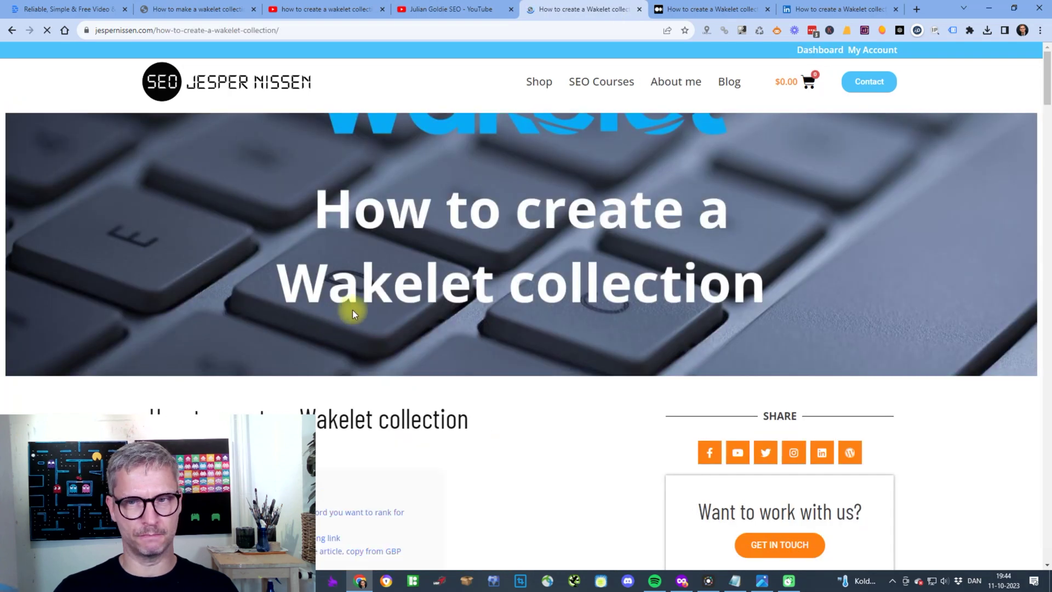
Scroll through the jespernissen.com 'How to create a Wakelet collection' blog post.
scroll(353, 310, "down", 2)
scroll(435, 148, "down", 4)
scroll(481, 162, "down", 2)
scroll(482, 165, "down", 10)
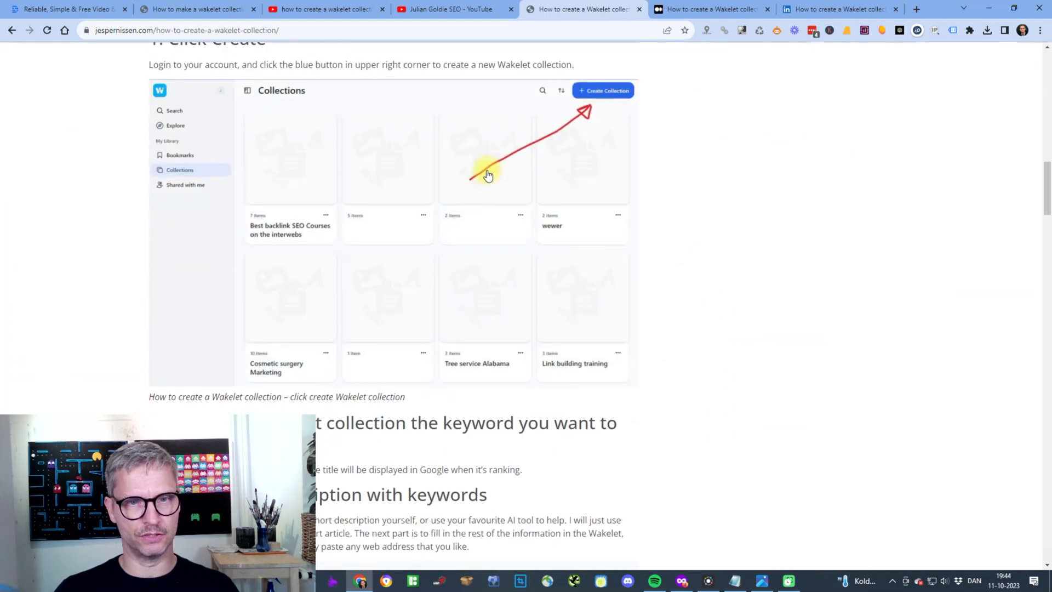
scroll(487, 171, "down", 6)
scroll(328, 132, "down", 2)
scroll(351, 181, "up", 6)
scroll(405, 211, "up", 1)
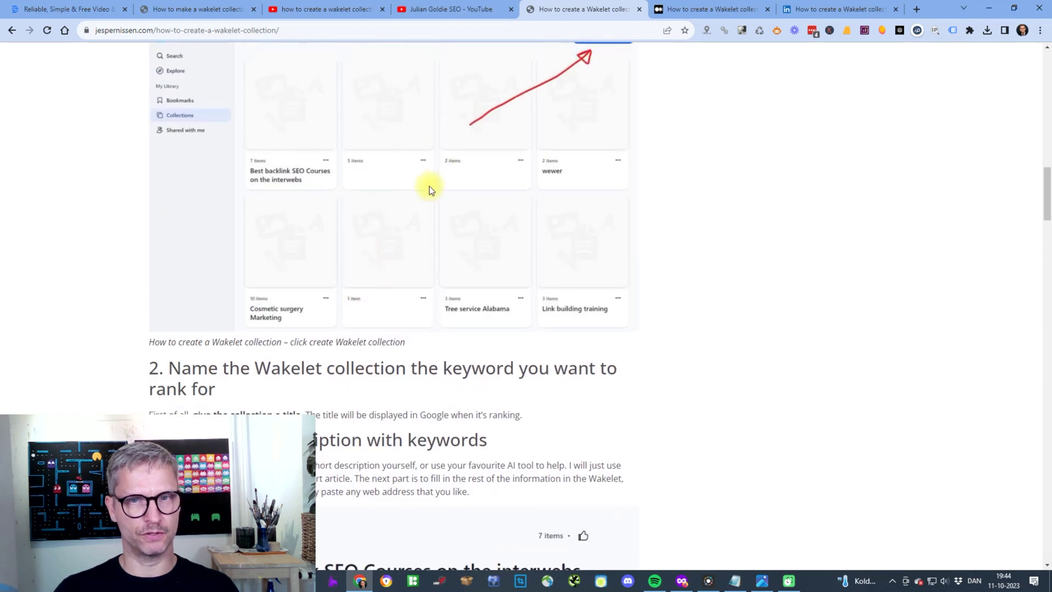
scroll(484, 213, "up", 5)
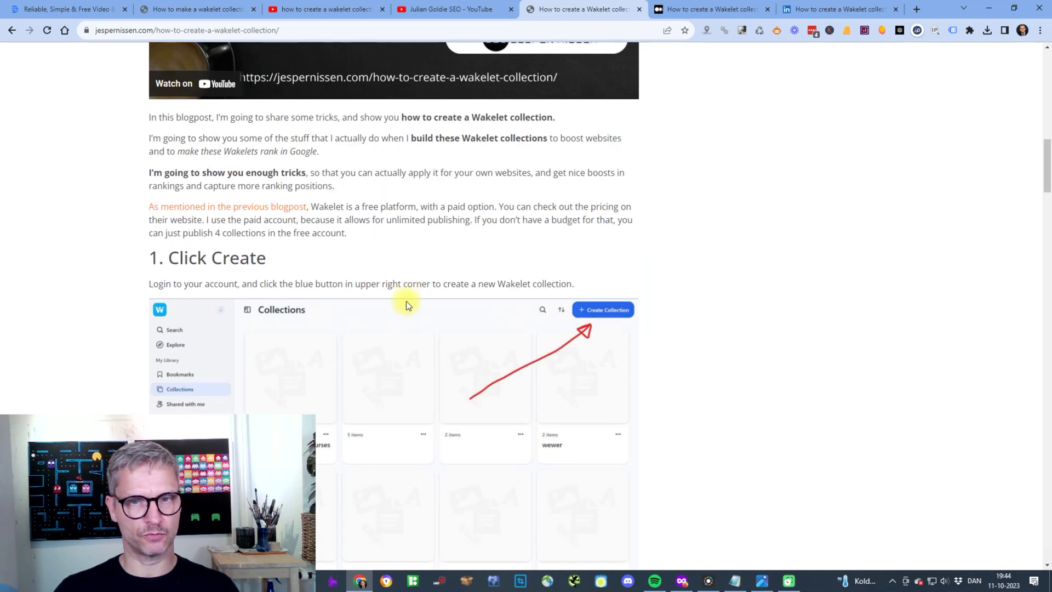
Review the Medium copy of the Wakelet guide, then switch to the LinkedIn article.
left_click(701, 9)
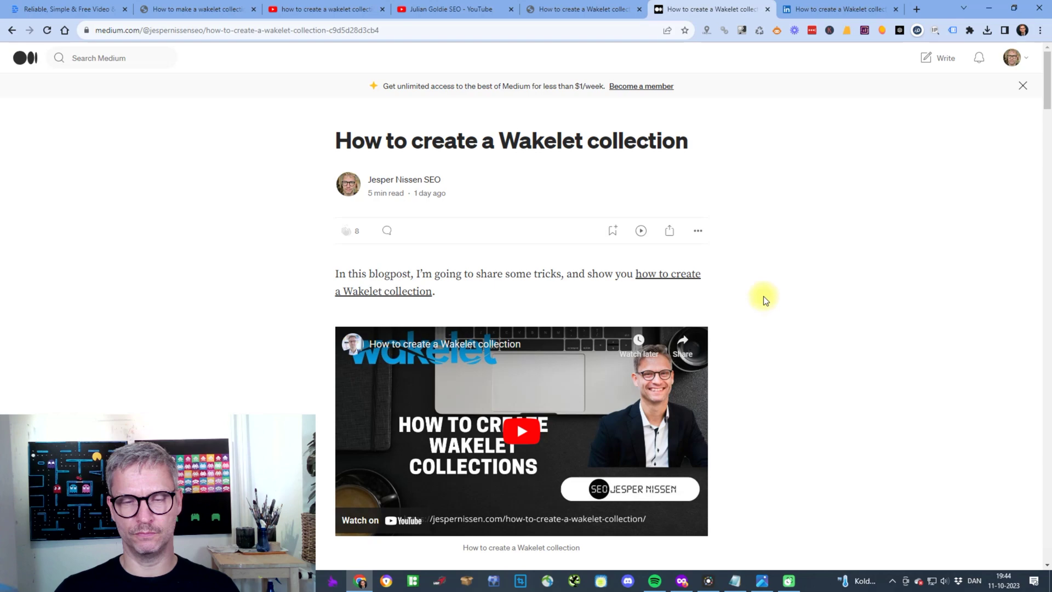
scroll(764, 297, "down", 8)
scroll(764, 297, "down", 6)
scroll(764, 297, "down", 7)
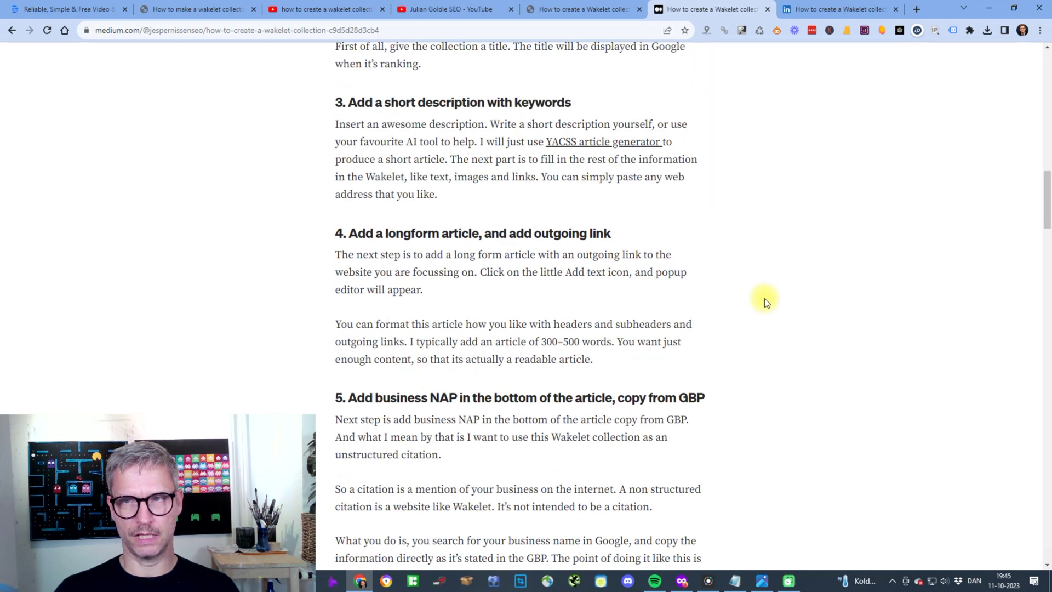
scroll(764, 298, "up", 20)
left_click(857, 10)
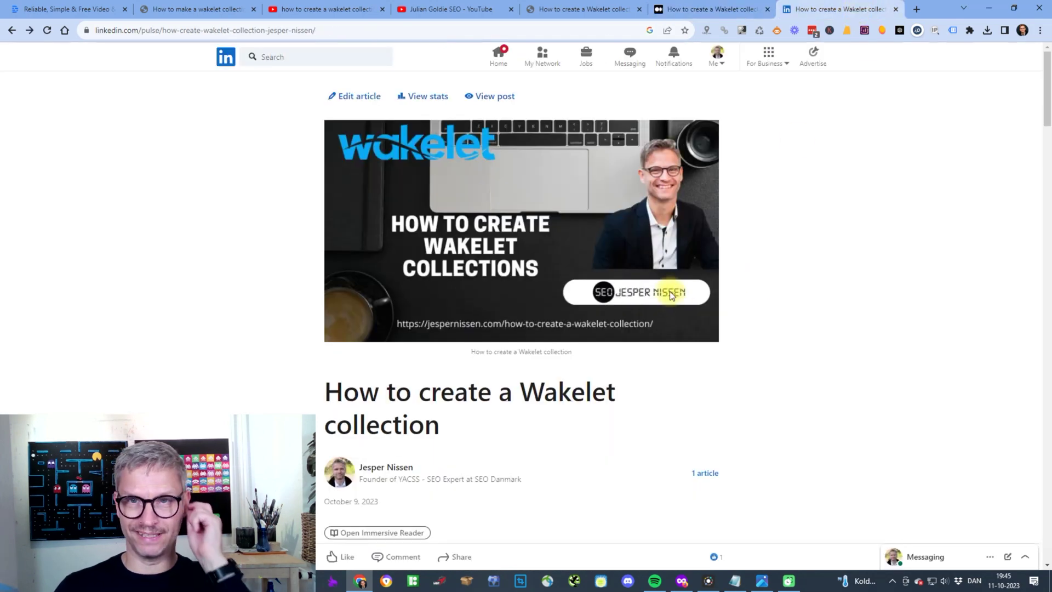
Scroll the LinkedIn article, go to the home feed and start writing a new article.
scroll(762, 297, "down", 1)
scroll(760, 300, "down", 6)
scroll(760, 300, "down", 1)
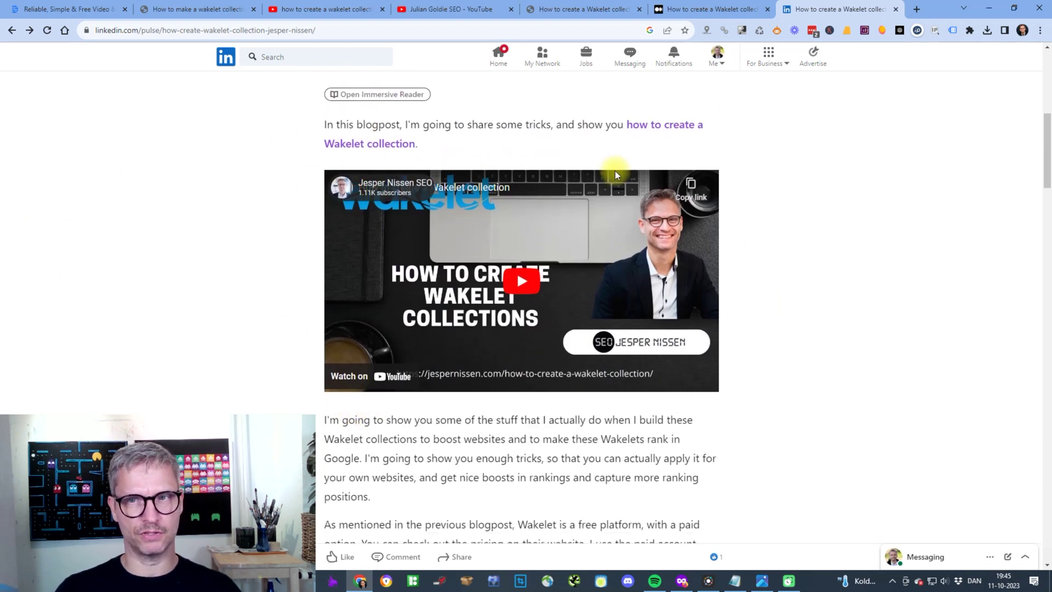
left_click(218, 60)
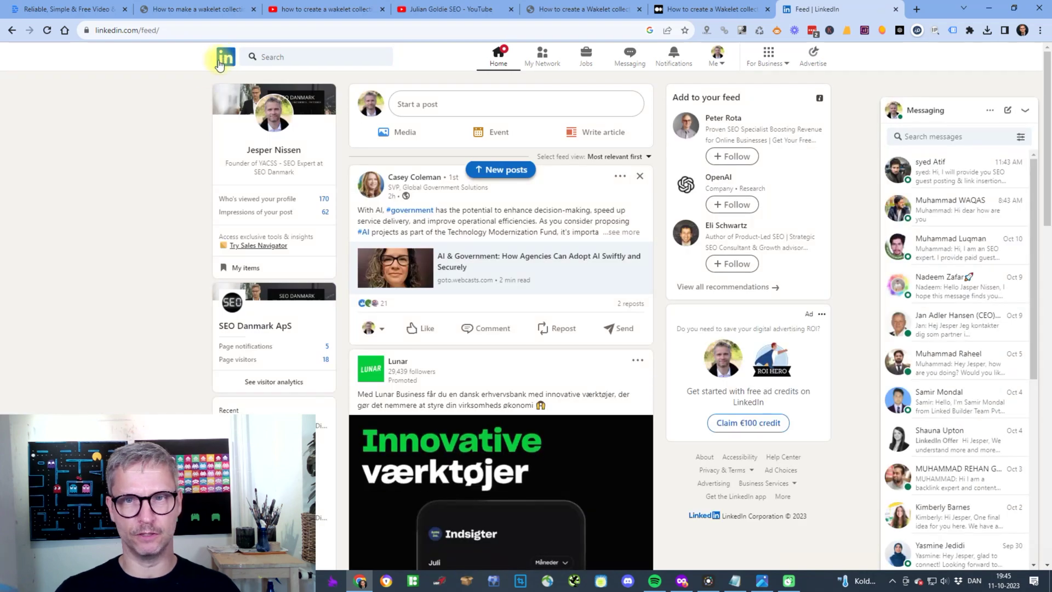
left_click(600, 131)
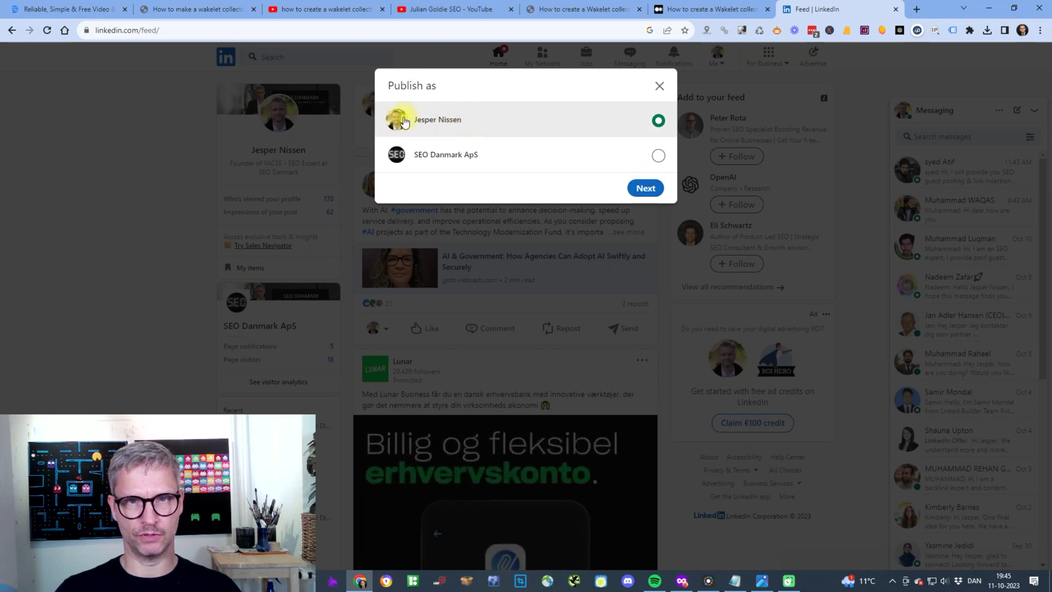
Publish as the personal profile and enter the title 'How to create a Wakelet collection'.
left_click(649, 189)
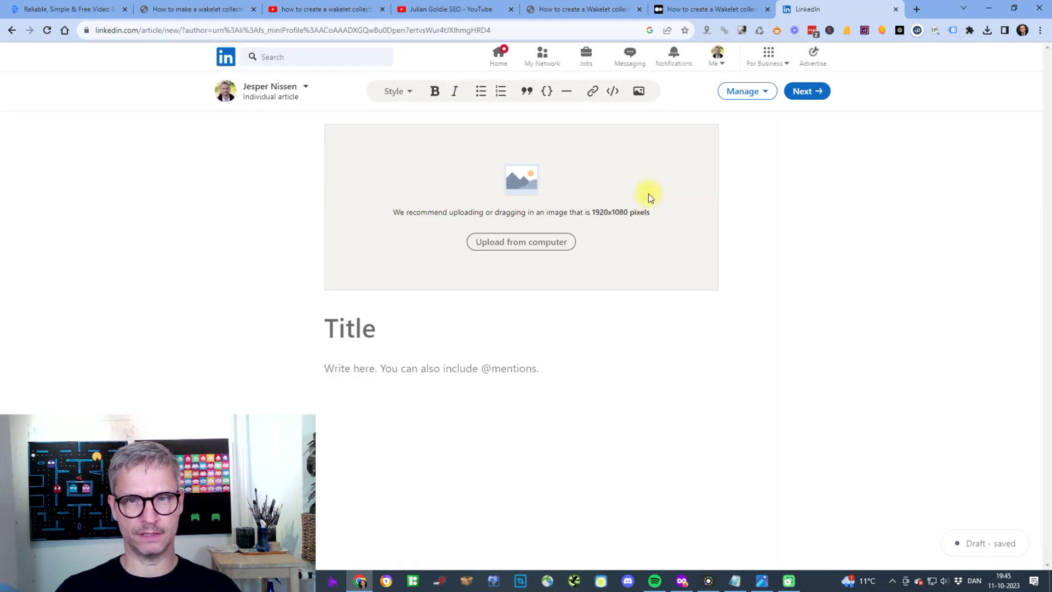
left_click(356, 335)
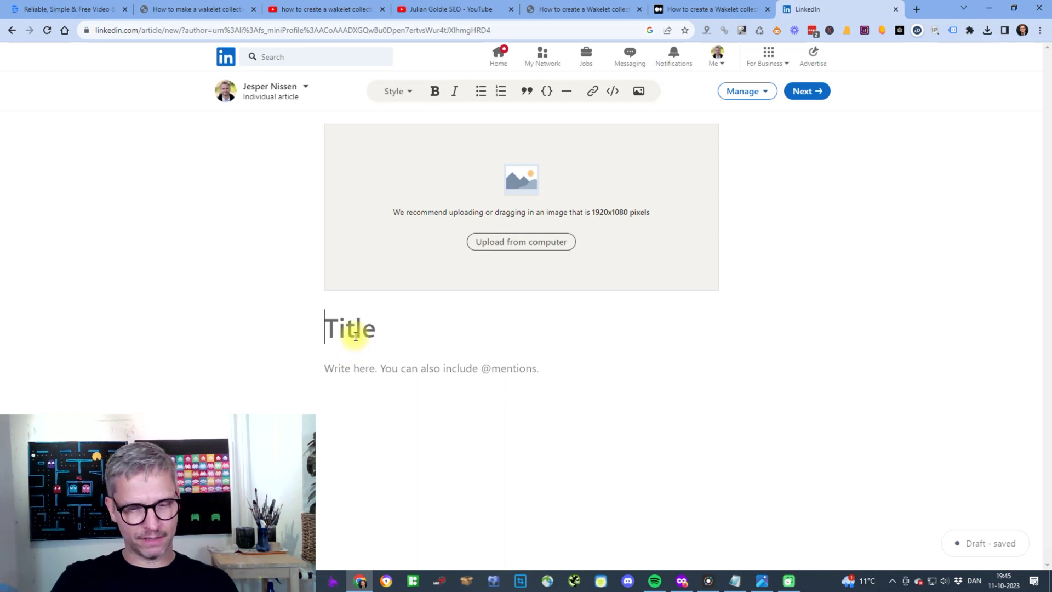
type("How to c")
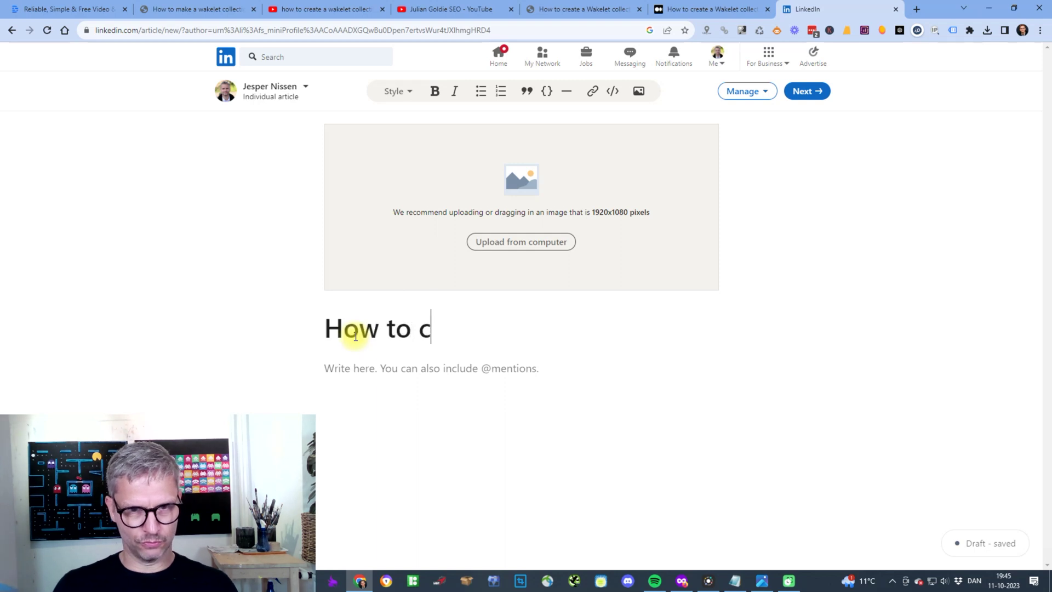
type("reate a Wakel")
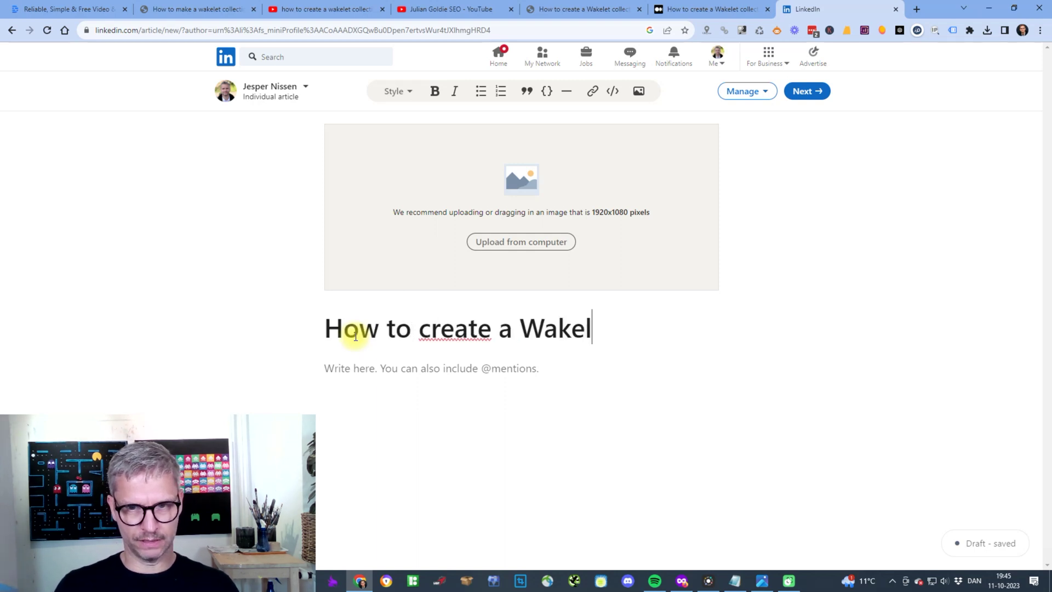
type("et collection")
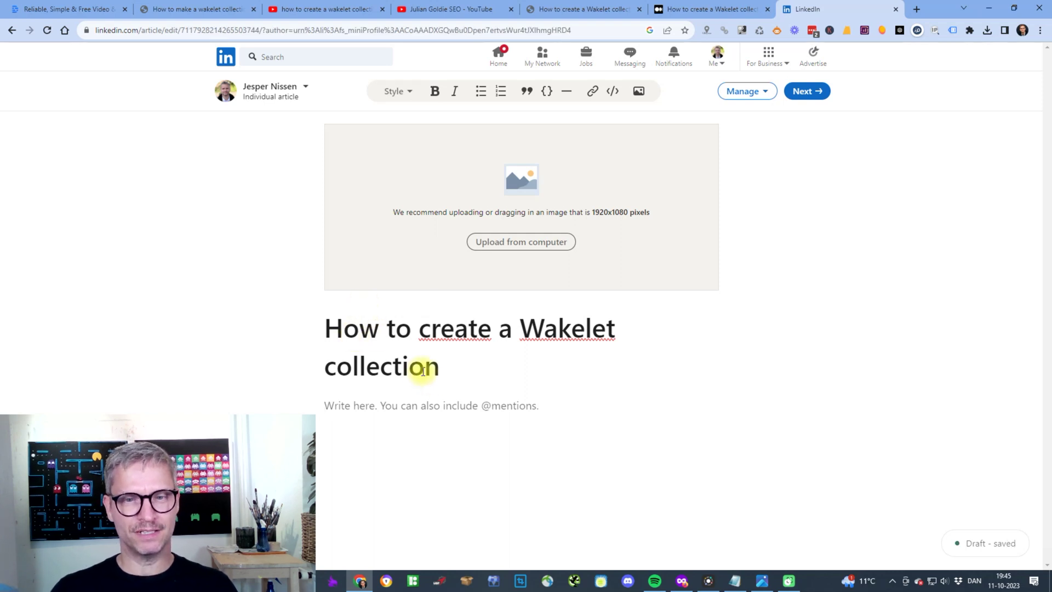
left_click_drag(444, 373, 326, 331)
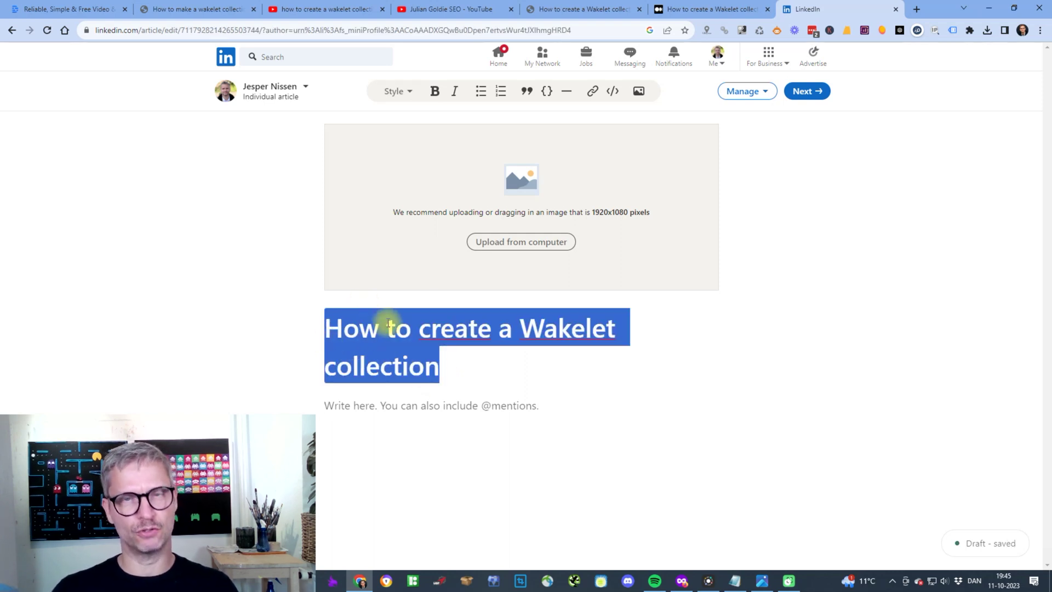
left_click(448, 370)
mouse_move(446, 371)
left_mouse_down()
mouse_move(394, 366)
mouse_move(315, 331)
mouse_move(465, 374)
left_mouse_up()
left_click(323, 330)
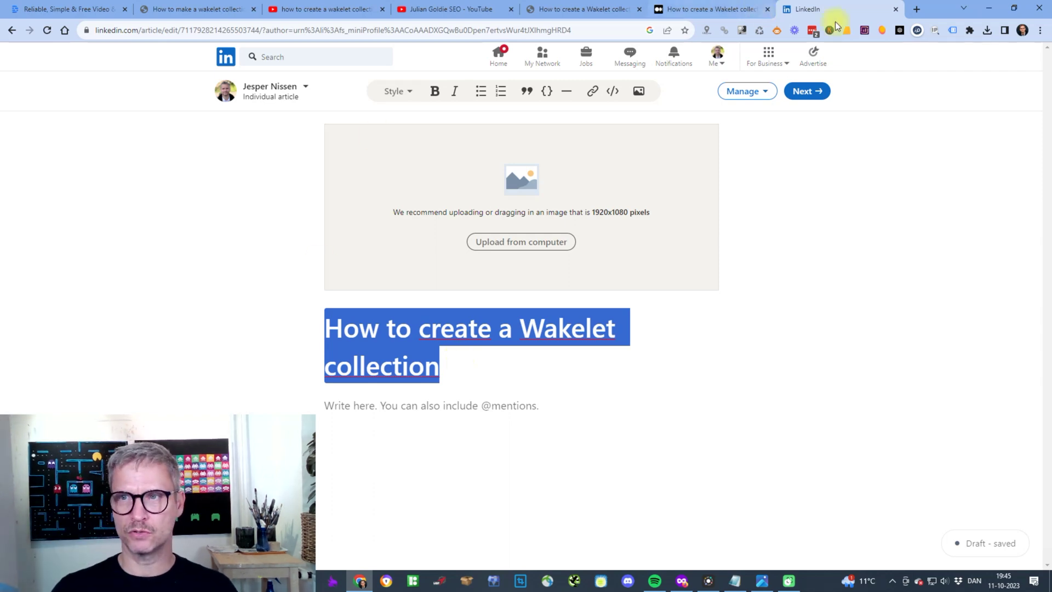
Search 'how to create a wakelet collection' in a new tab and open the LinkedIn featured snippet.
left_click(916, 11)
type("ho")
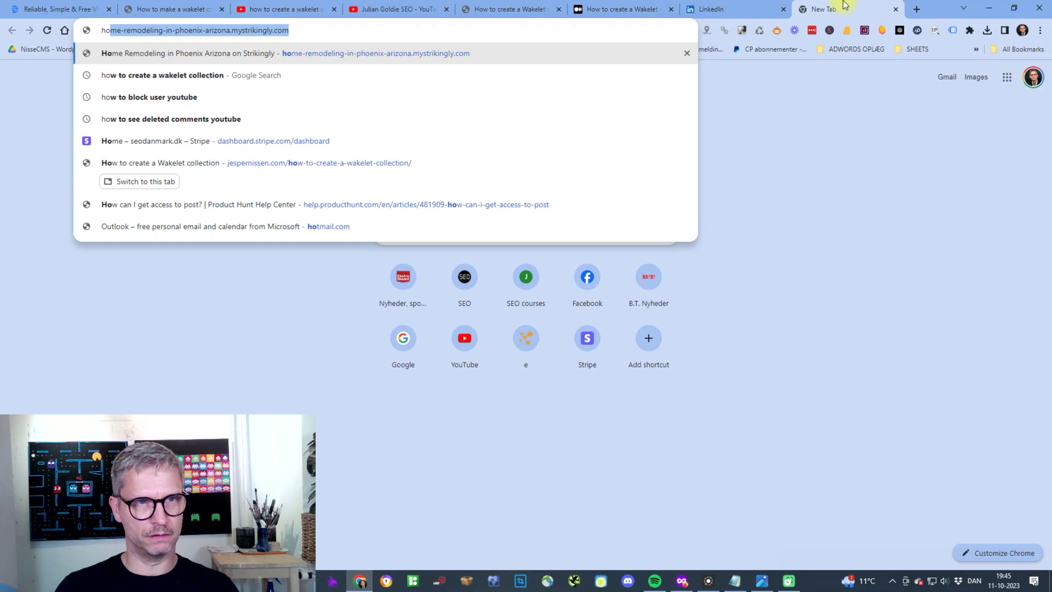
type("w")
key("Return")
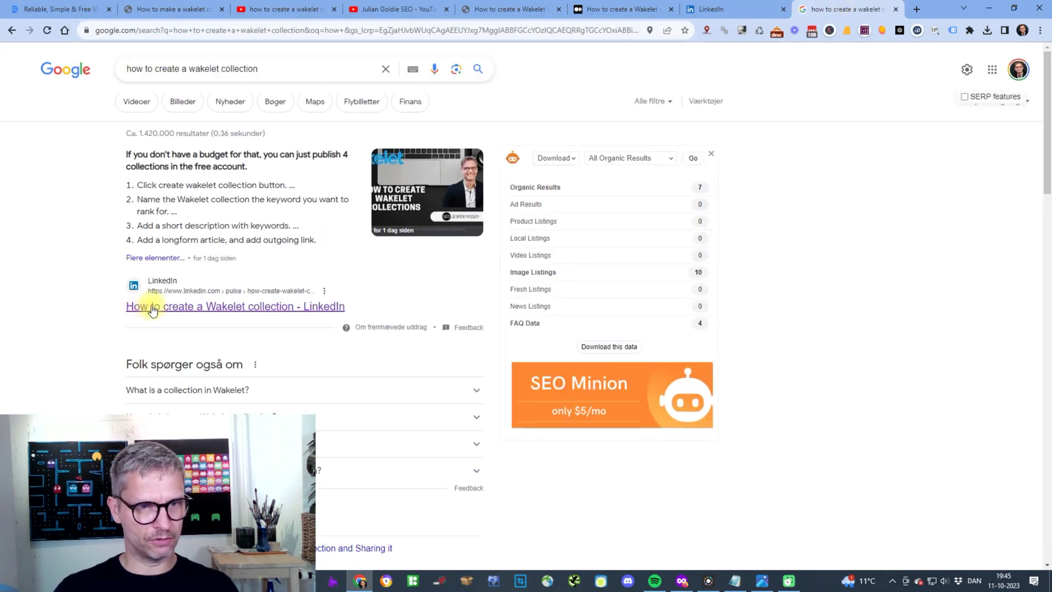
left_click(265, 307)
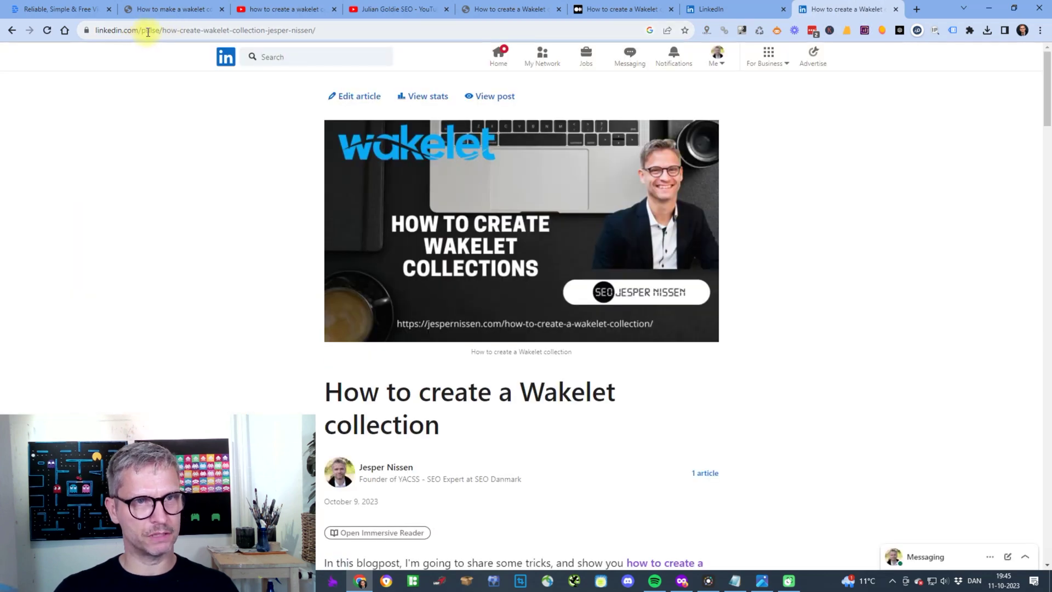
Check the article's exact-URL SEO metrics in Mangools, noting Page Authority 55.
left_click_drag(163, 30, 316, 31)
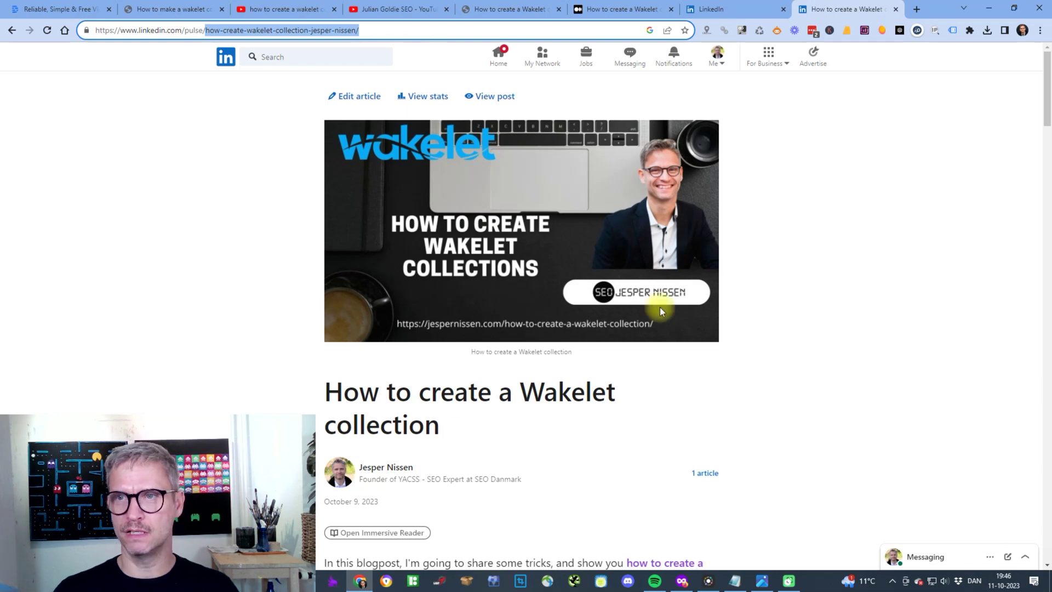
left_click(880, 31)
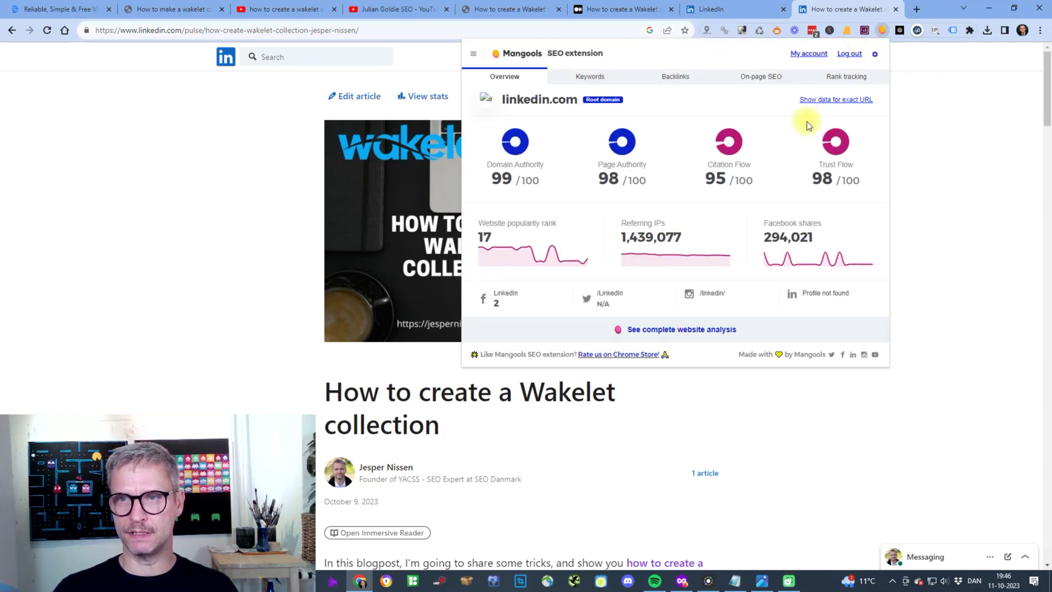
left_click(845, 101)
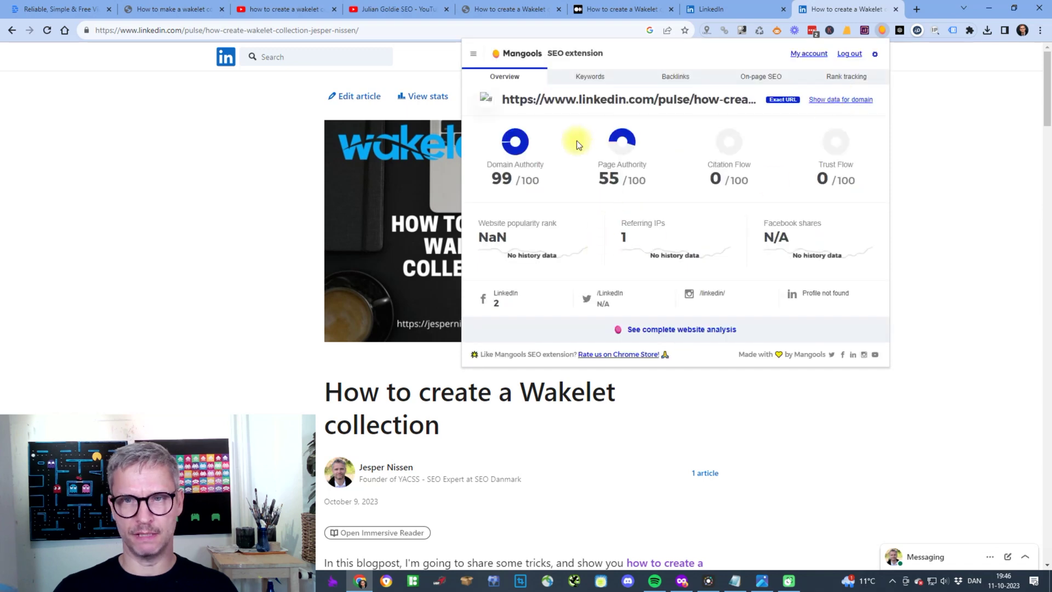
left_click_drag(603, 178, 620, 181)
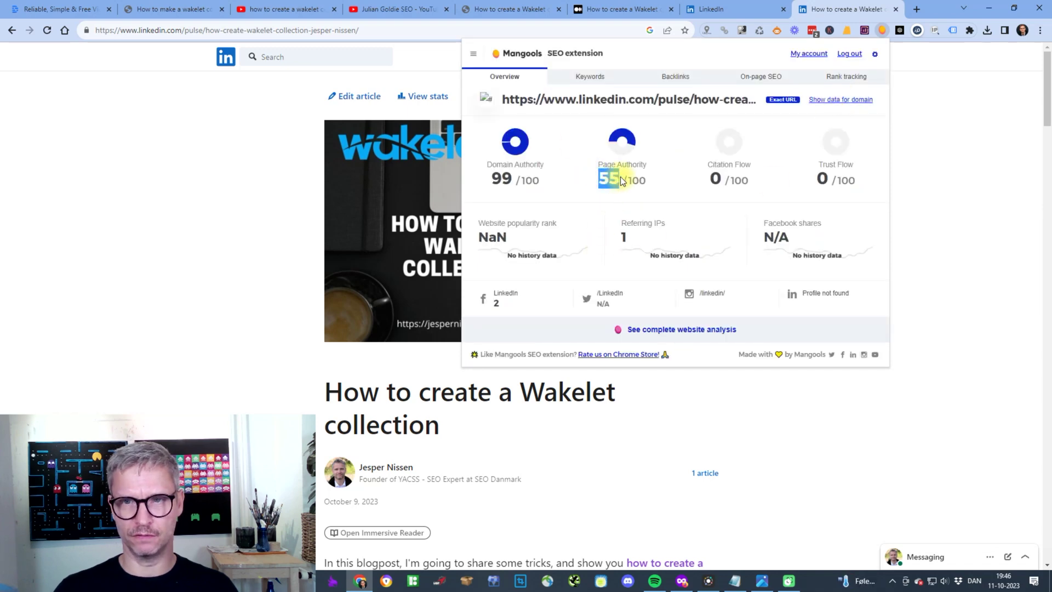
left_click(916, 174)
scroll(932, 148, "down", 6)
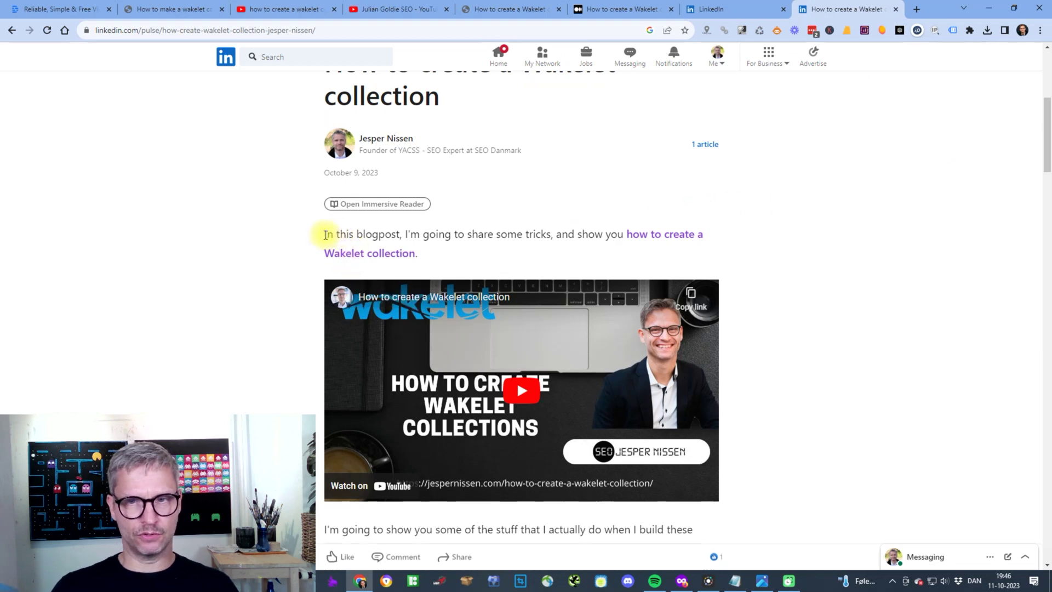
left_click_drag(362, 234, 475, 233)
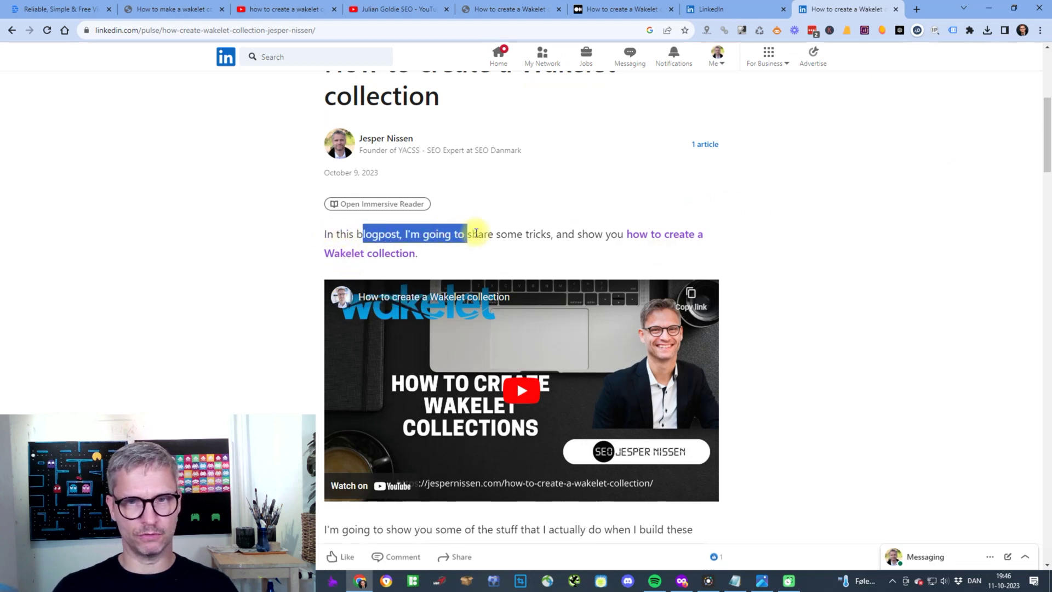
left_click(509, 234)
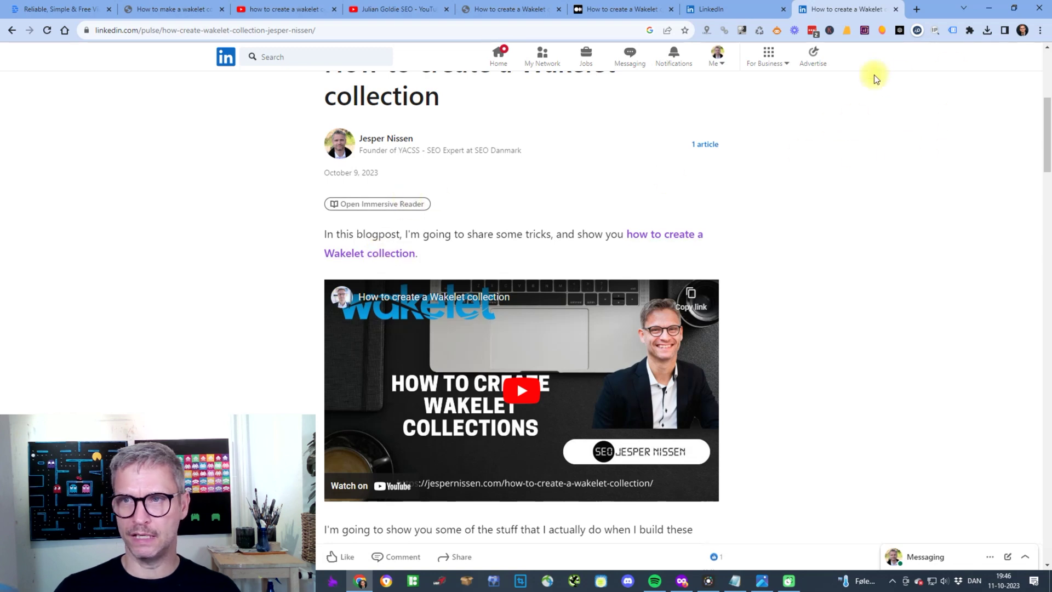
Outline the article's links, recheck its Page Authority, then turn the link outlines off.
left_click(724, 30)
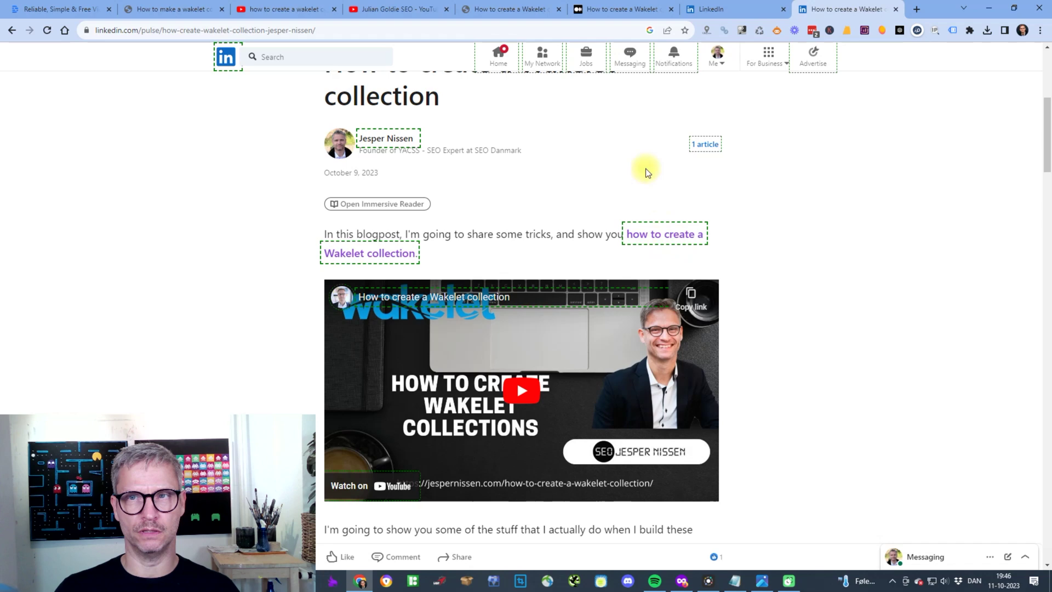
left_click(883, 28)
left_click(853, 97)
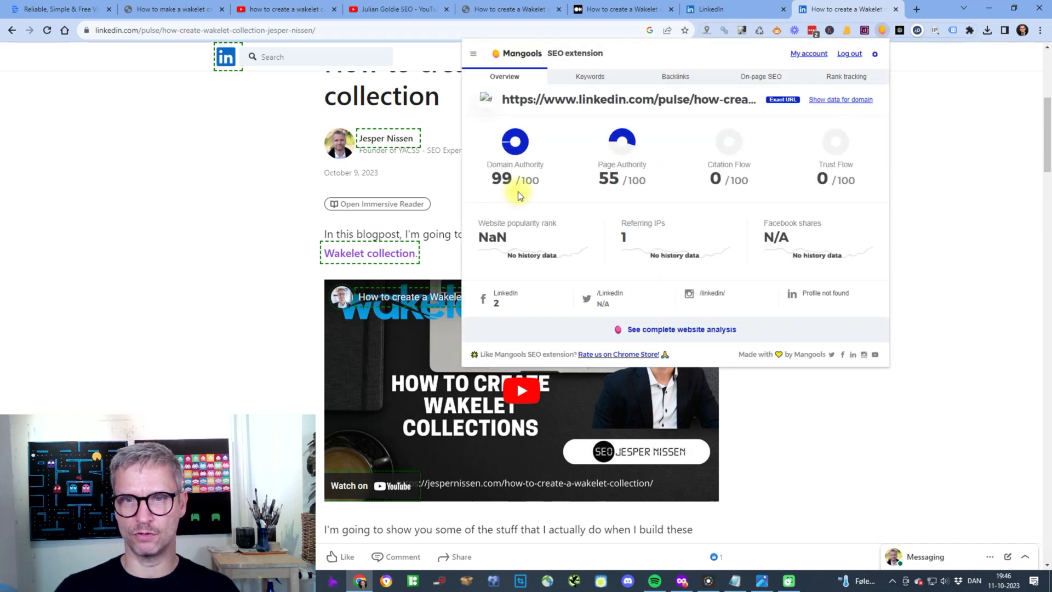
left_click_drag(584, 182, 631, 181)
left_click(928, 202)
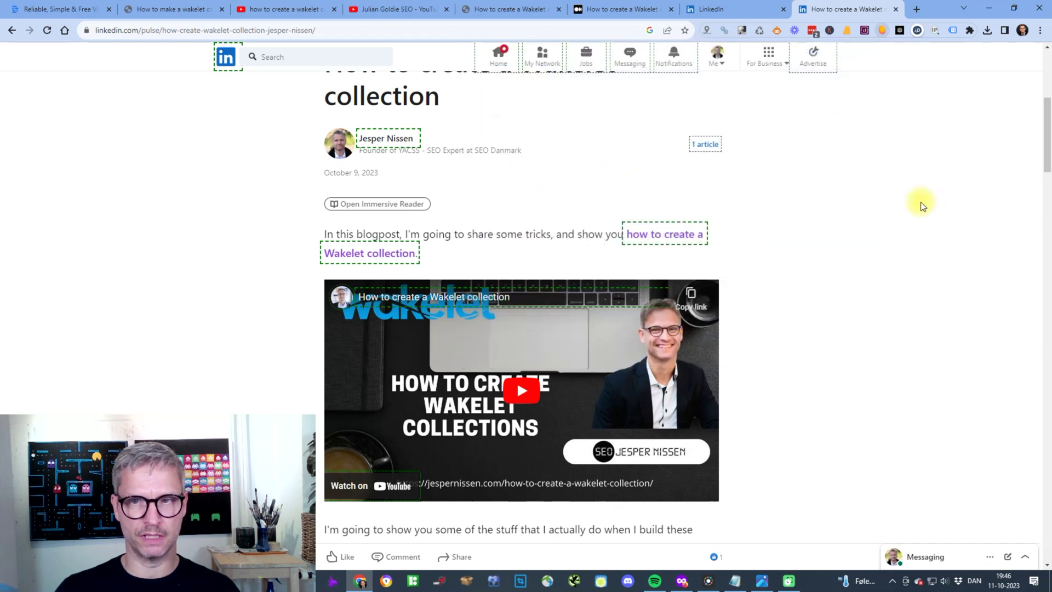
left_click(728, 32)
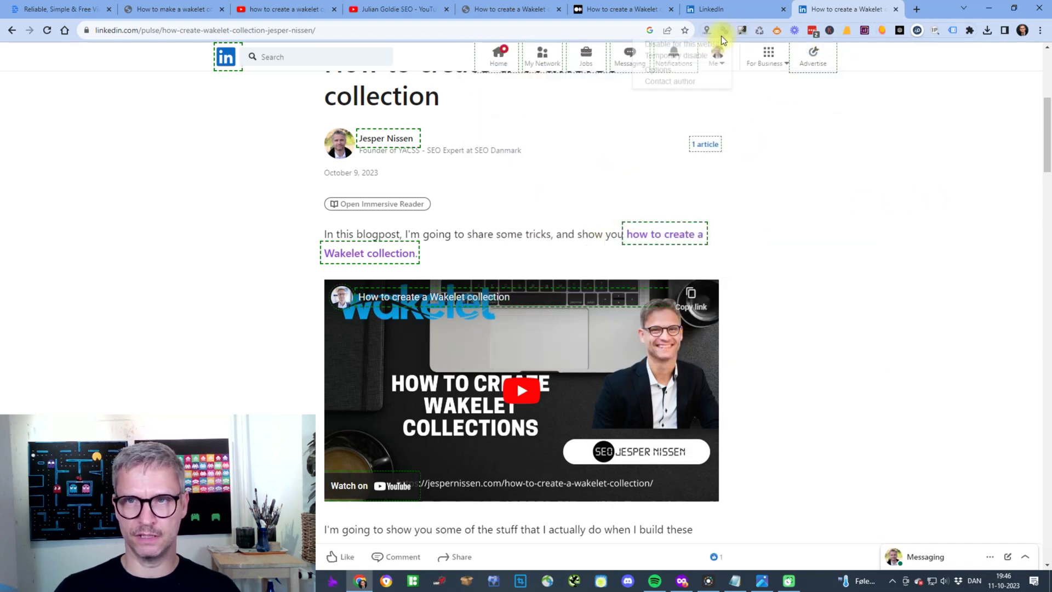
left_click(726, 58)
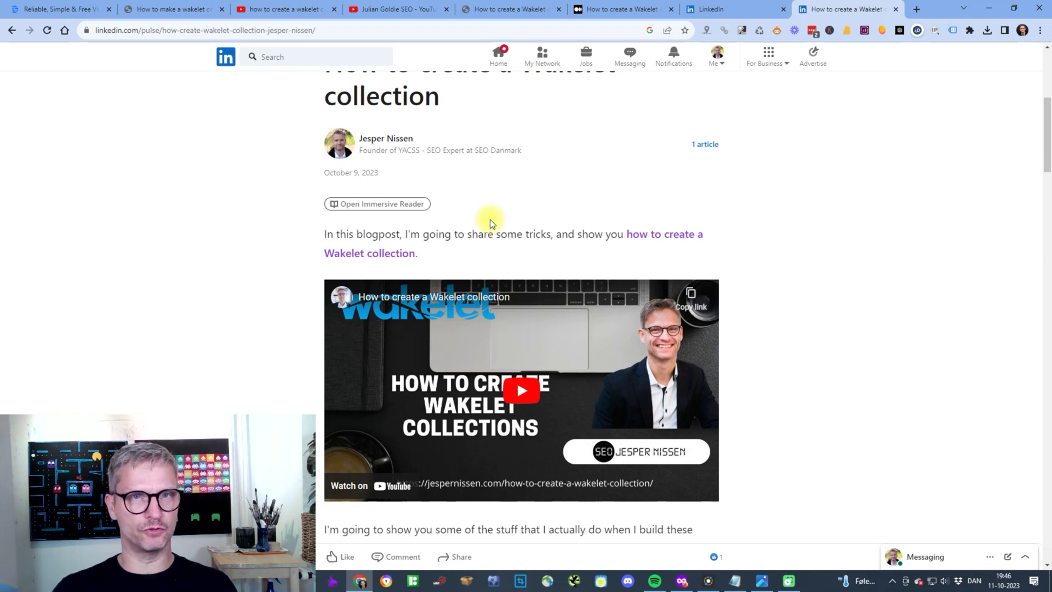
Rerun the YouTube 'wakelet collection' search and open the 'How to create a Wakelet collection' video.
left_click(282, 9)
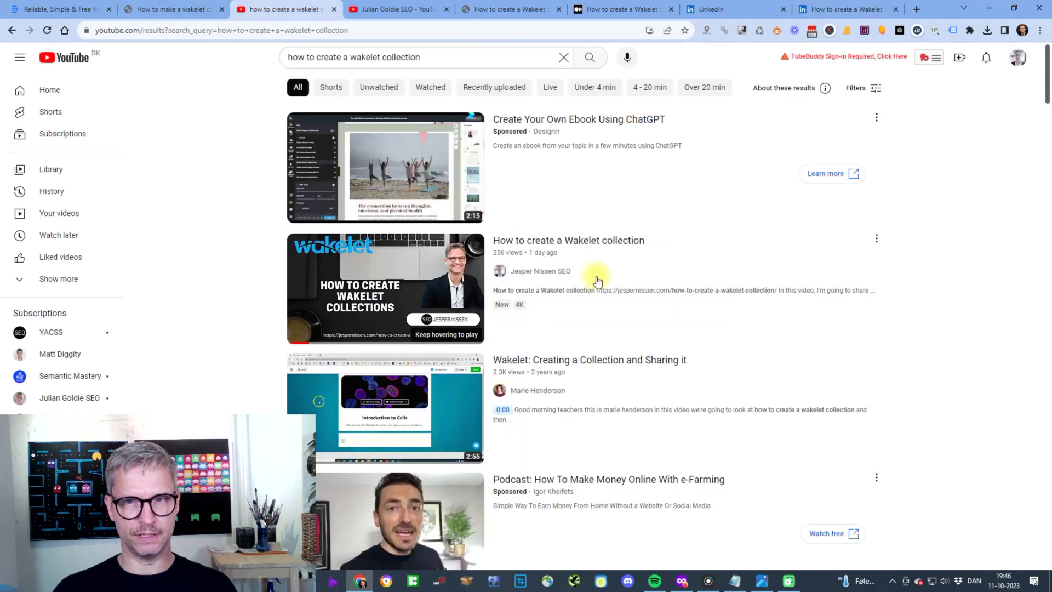
mouse_move(386, 288)
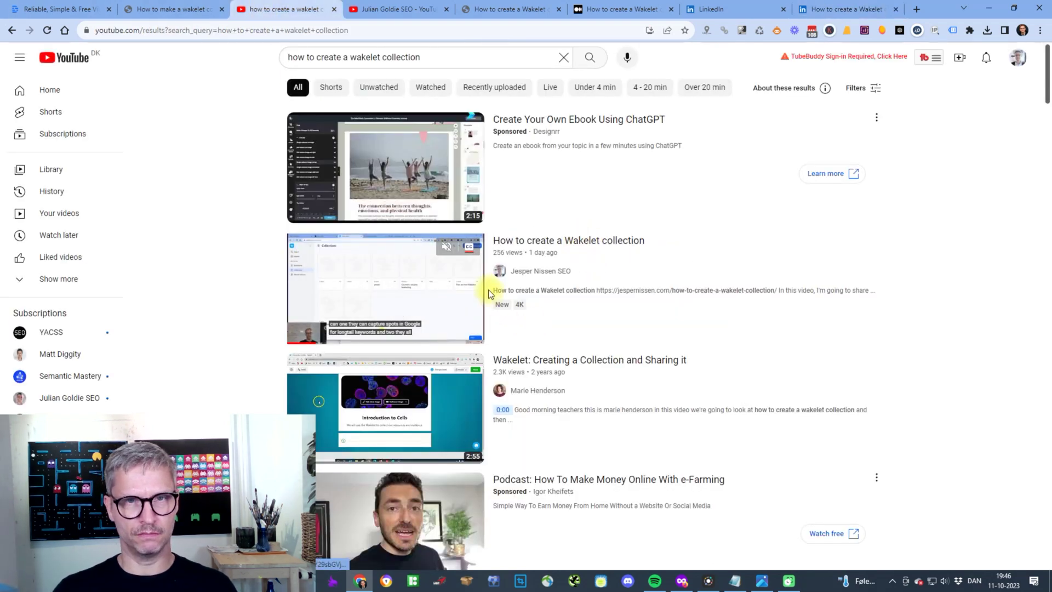
left_click(447, 53)
key("Return")
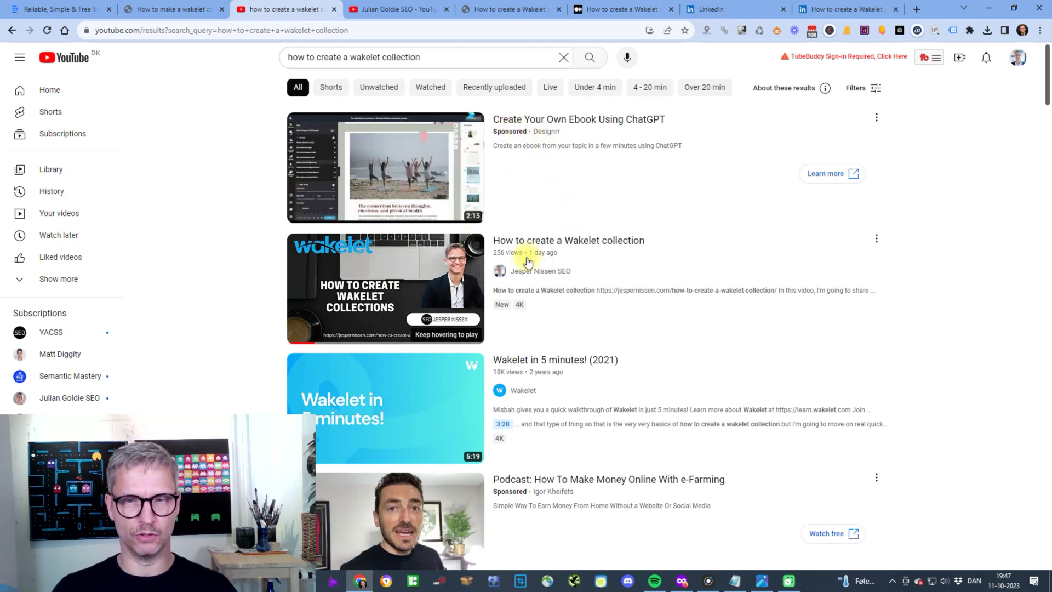
left_click(433, 278)
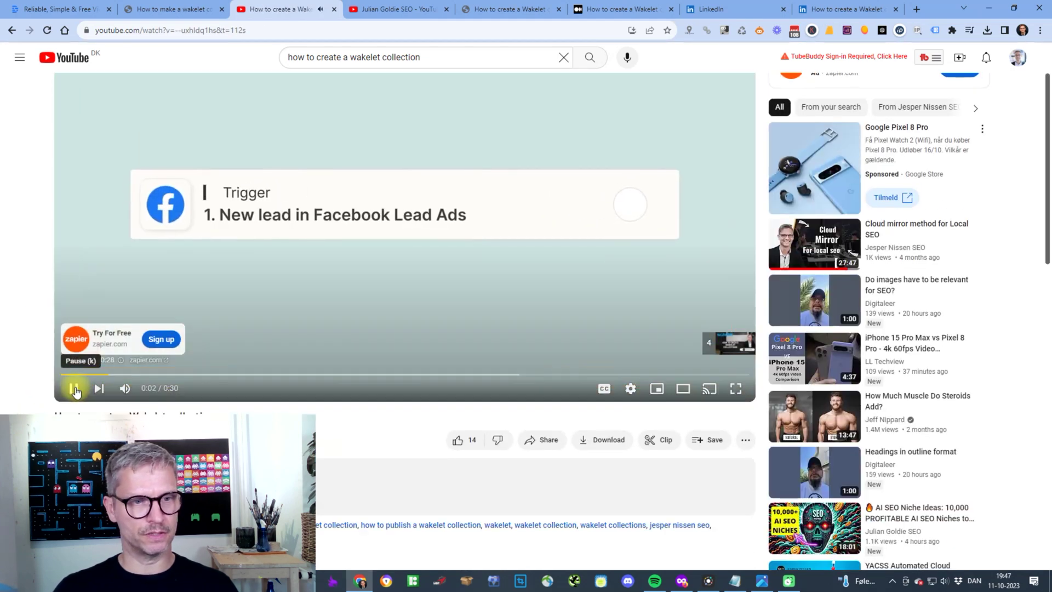
Pause the pre-roll ad, expand the video description and read through its steps.
left_click(74, 388)
scroll(531, 348, "down", 5)
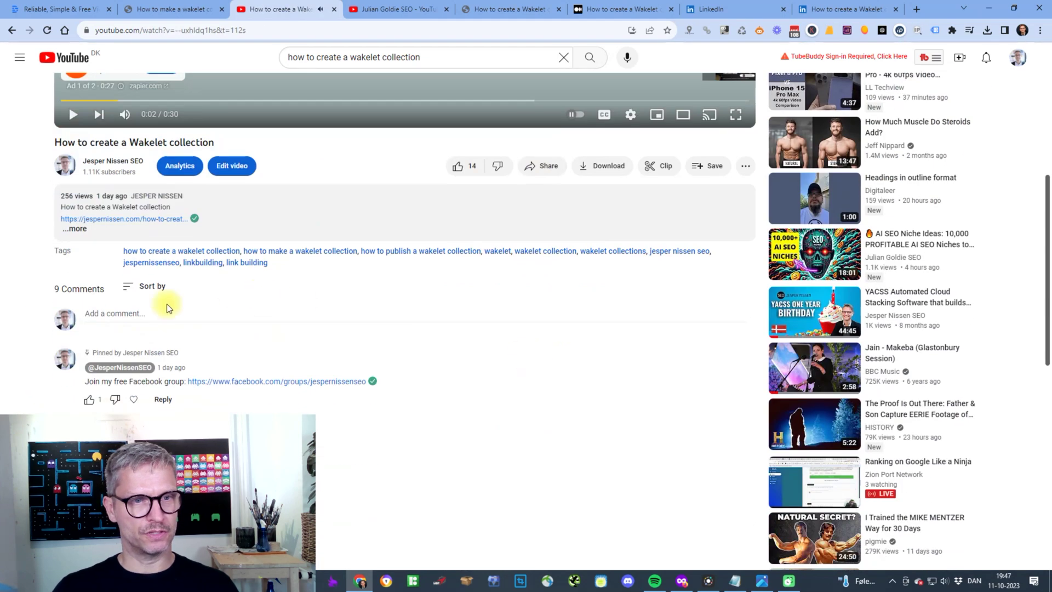
left_click(78, 229)
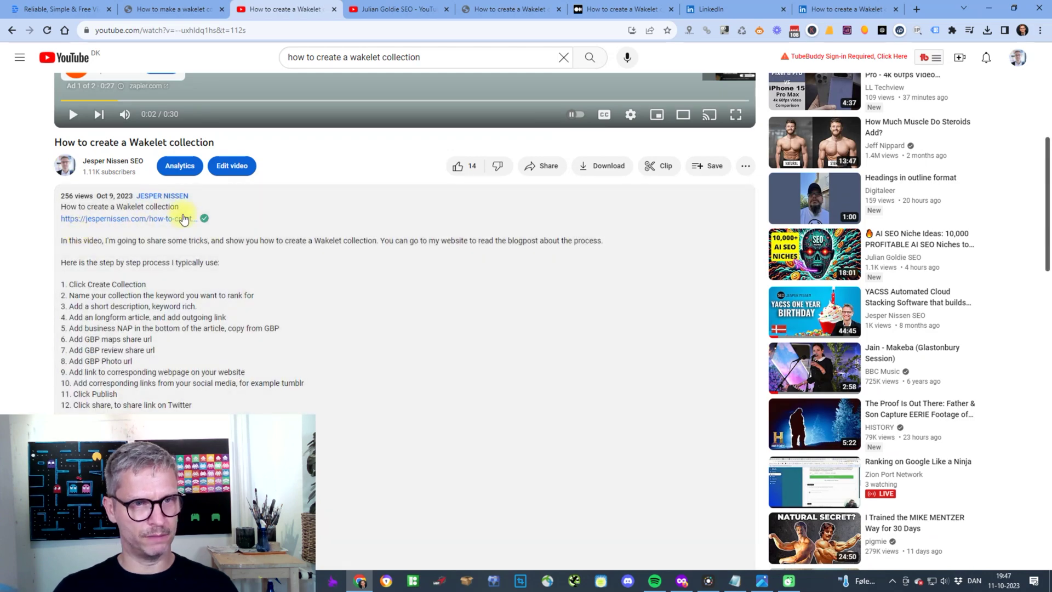
scroll(457, 259, "down", 5)
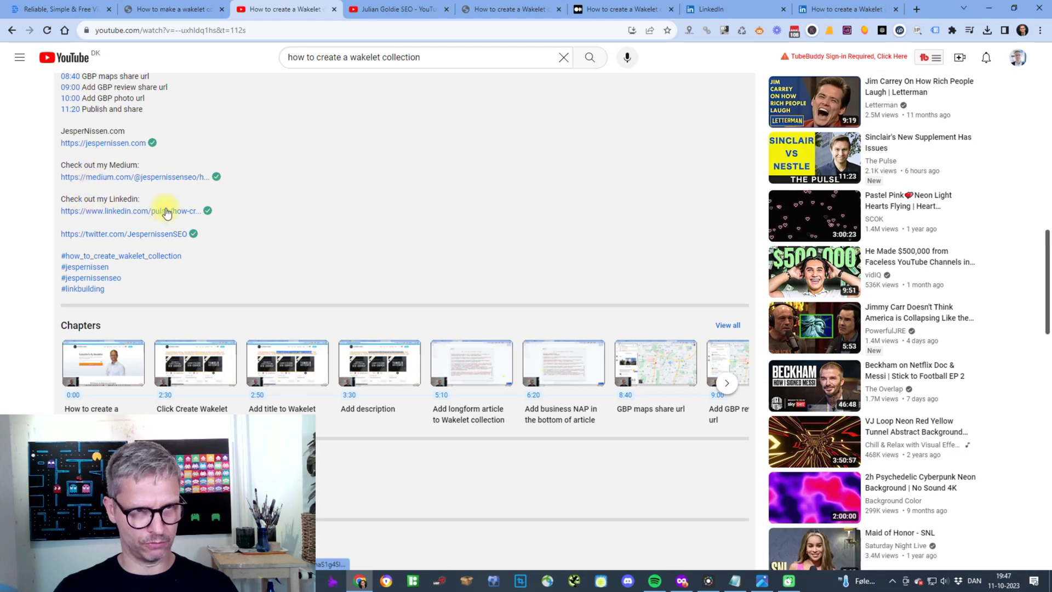
scroll(450, 257, "up", 10)
scroll(450, 258, "up", 3)
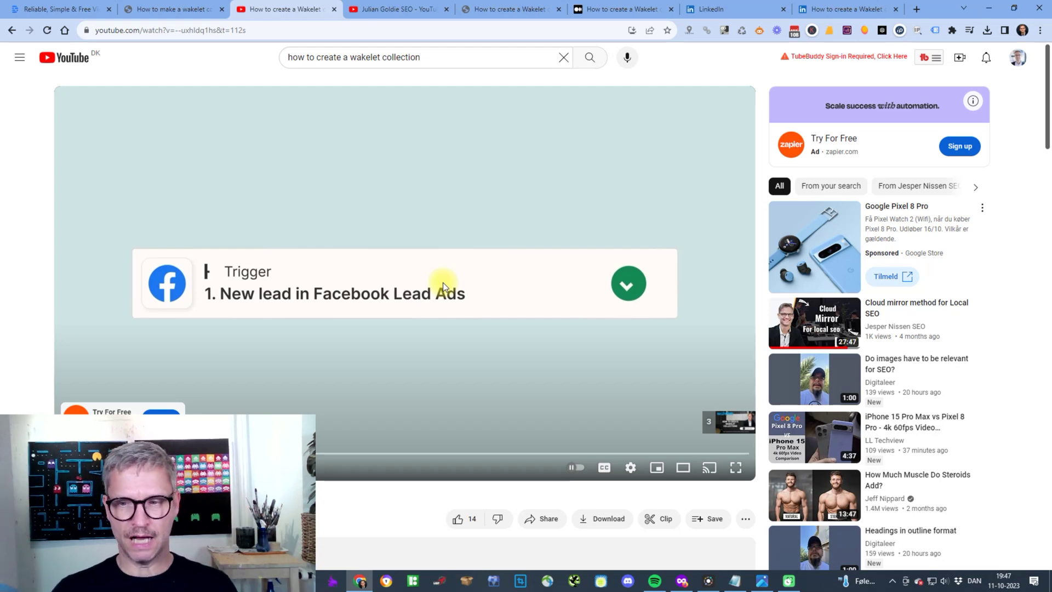
key("alt+Tab")
left_click(314, 342)
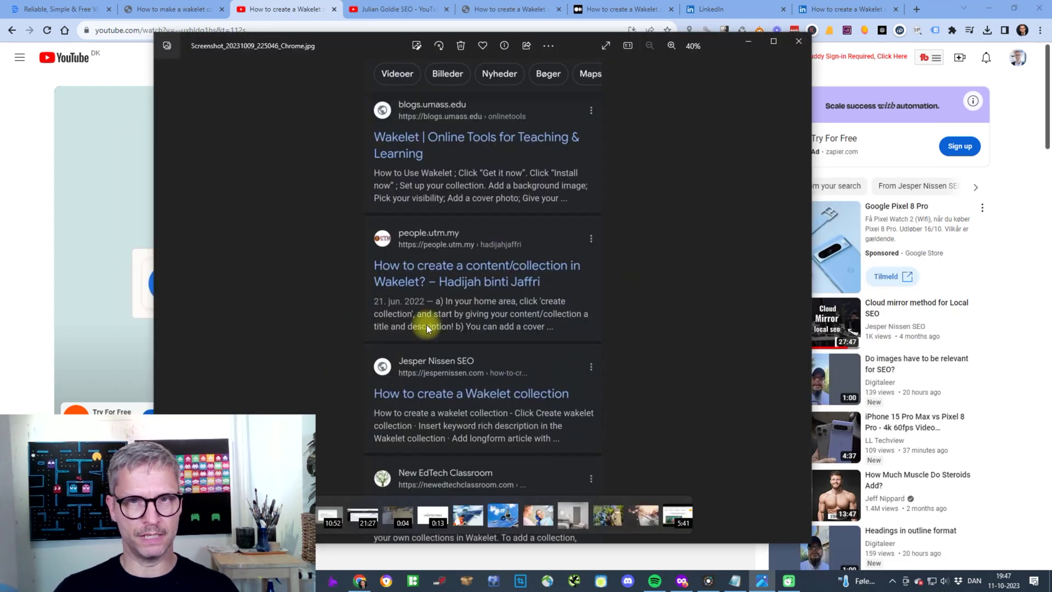
left_click_drag(812, 363, 1011, 370)
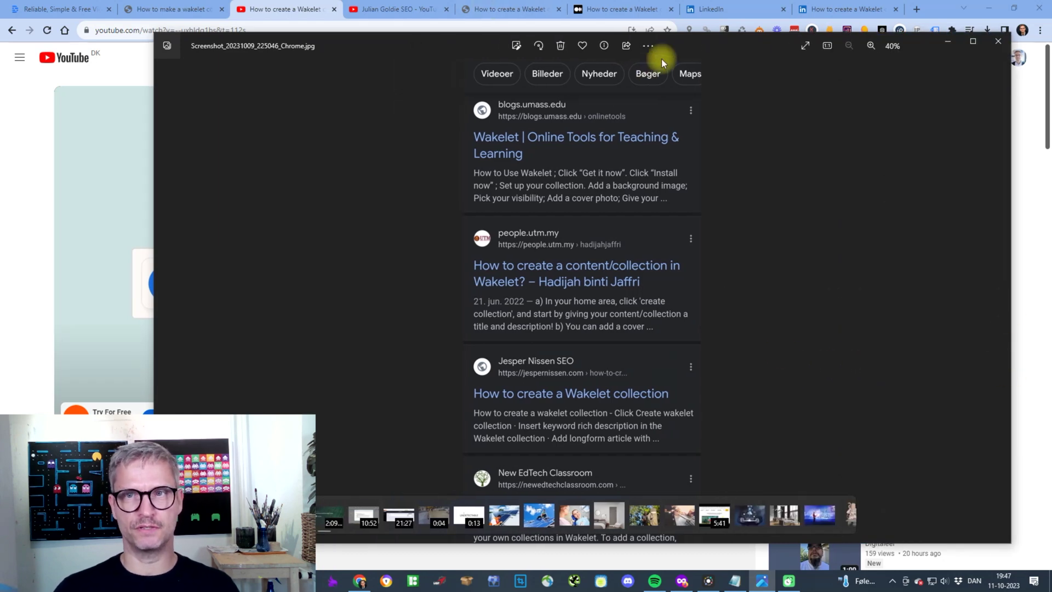
left_click_drag(703, 53, 676, 40)
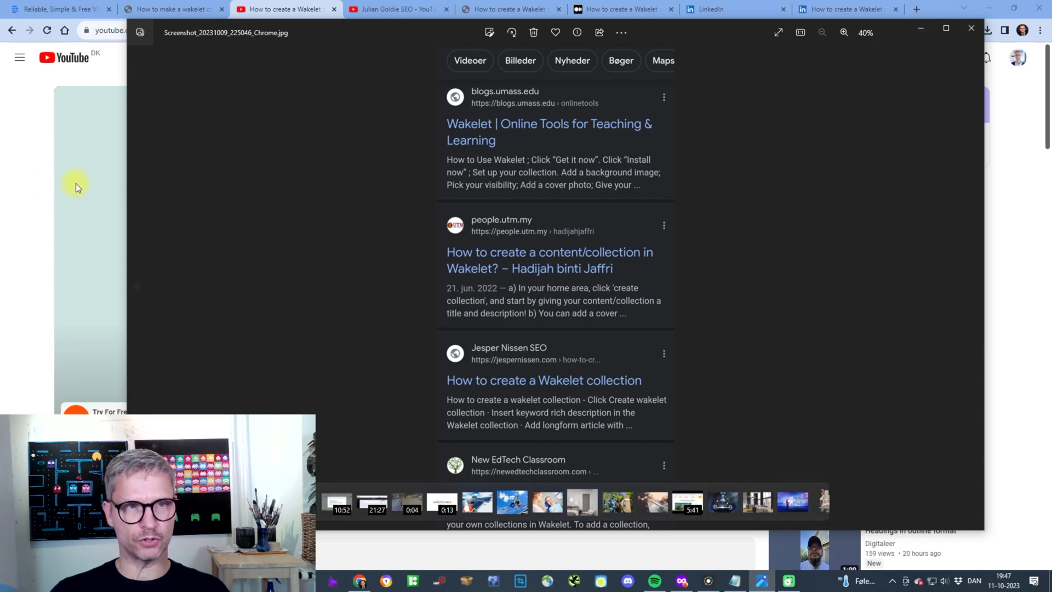
left_click(31, 189)
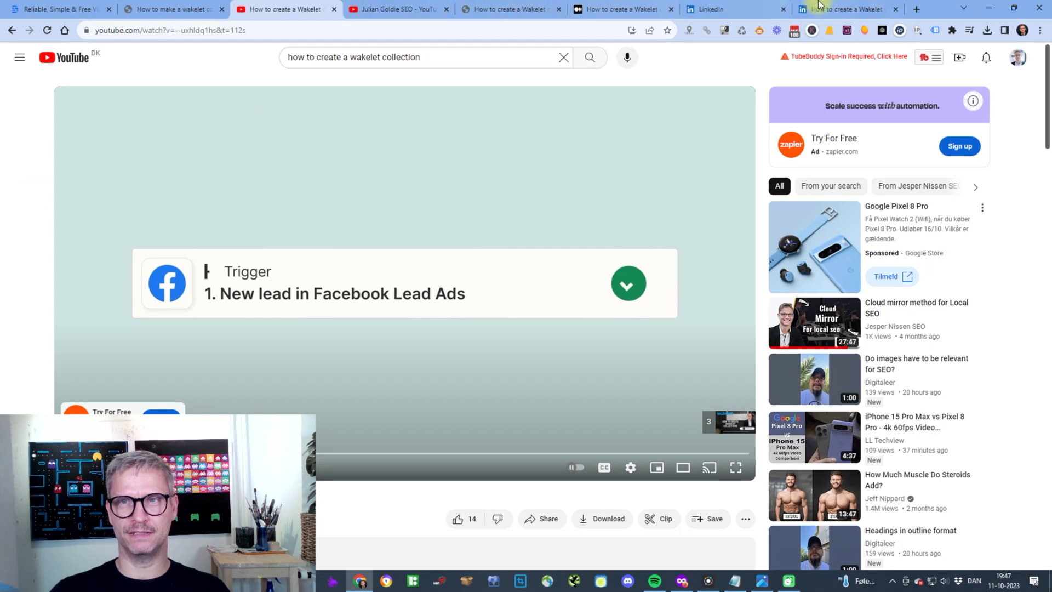
Close the leftover LinkedIn article draft tab and switch to the jespernissen.com blog post.
left_click(690, 10)
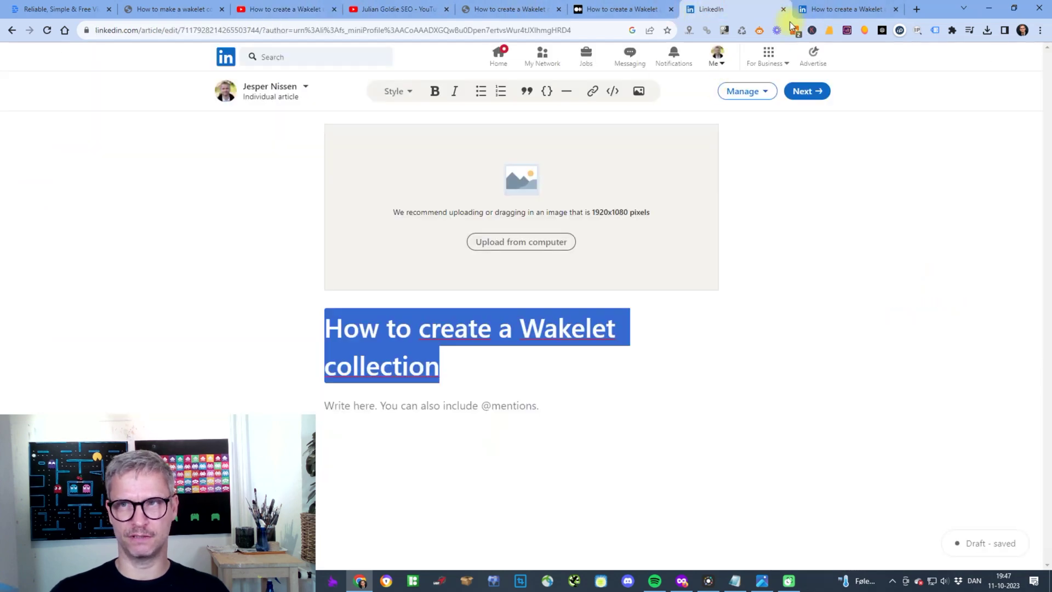
left_click(782, 10)
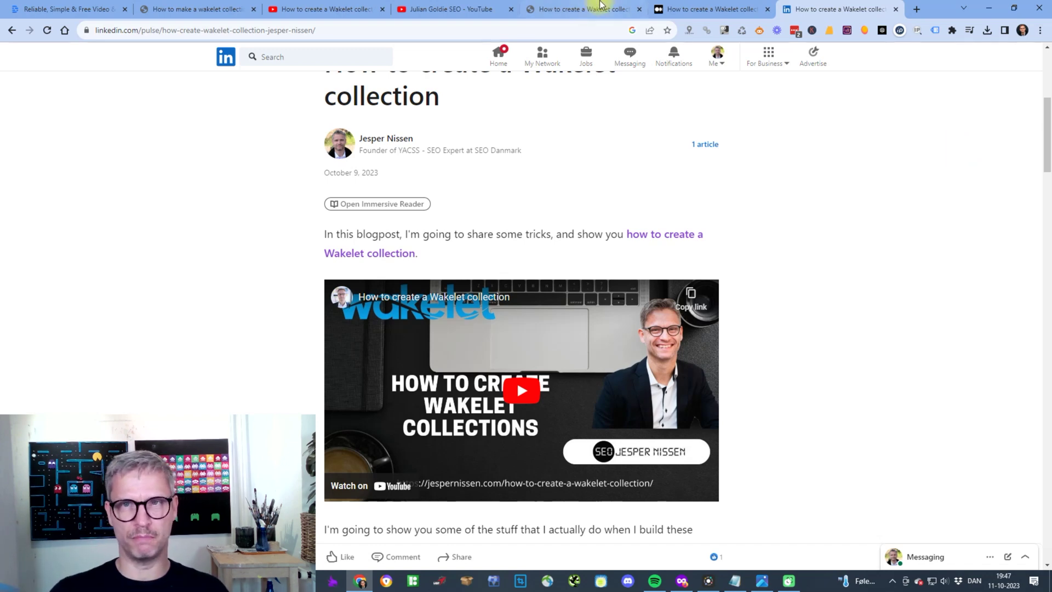
left_click(586, 14)
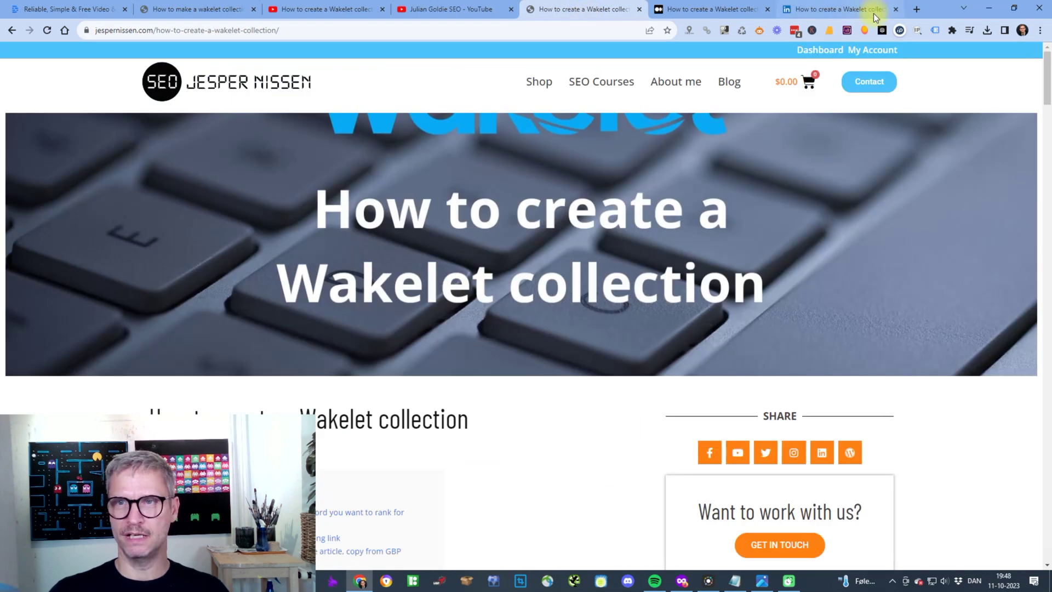
Glance at the published LinkedIn article, then scroll through the jespernissen.com Wakelet blog post.
left_click(871, 11)
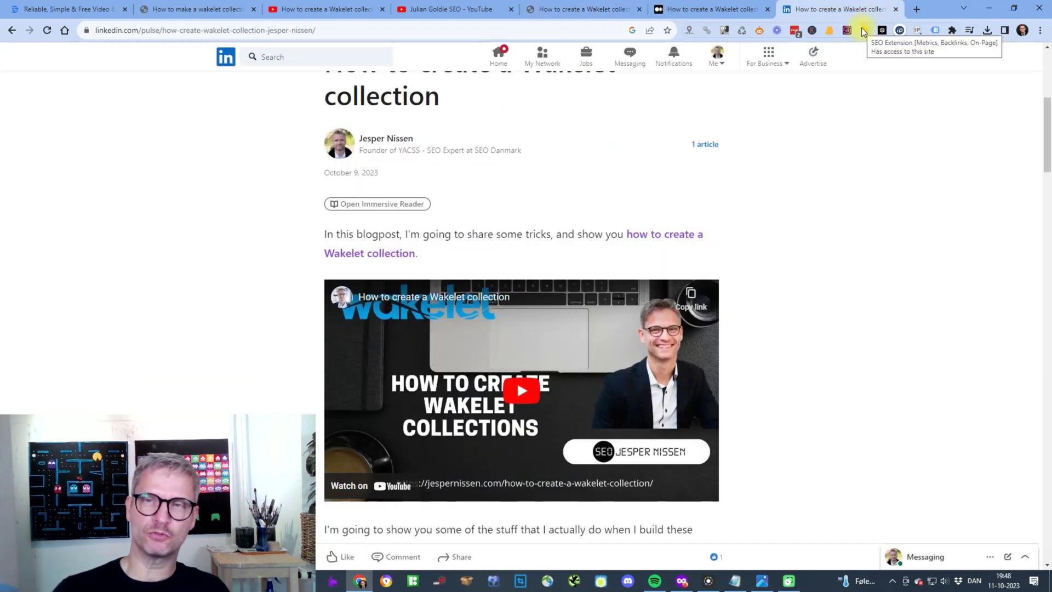
left_click(572, 11)
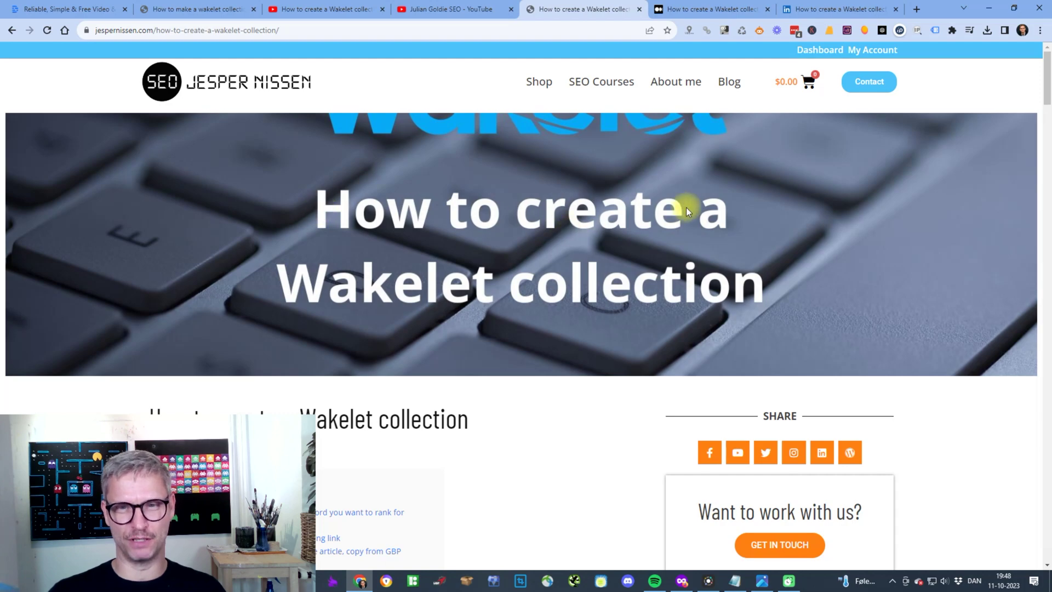
scroll(360, 228, "down", 5)
scroll(361, 227, "down", 4)
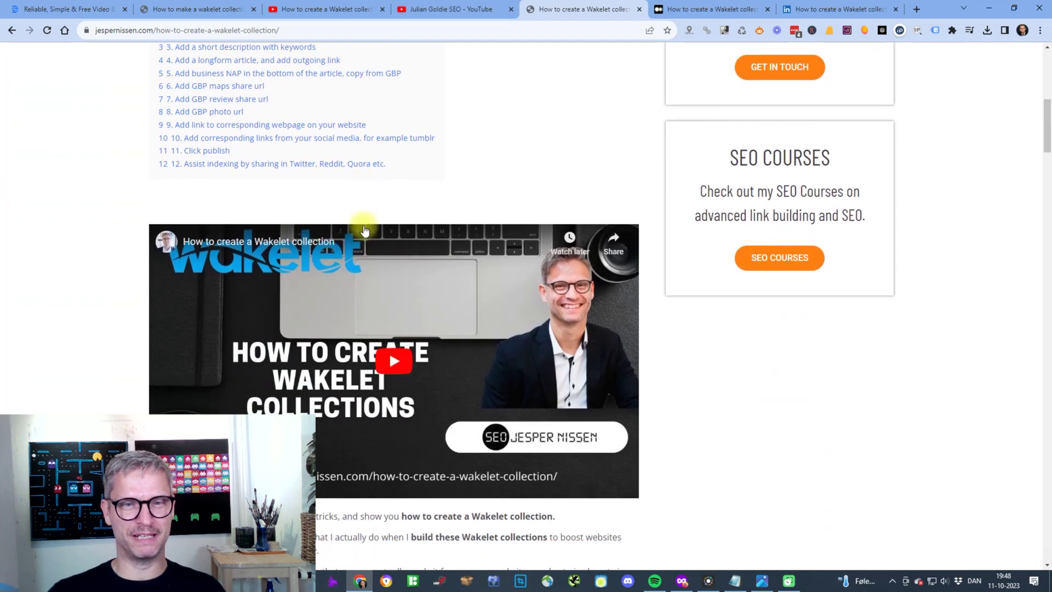
scroll(367, 224, "down", 7)
scroll(366, 228, "up", 6)
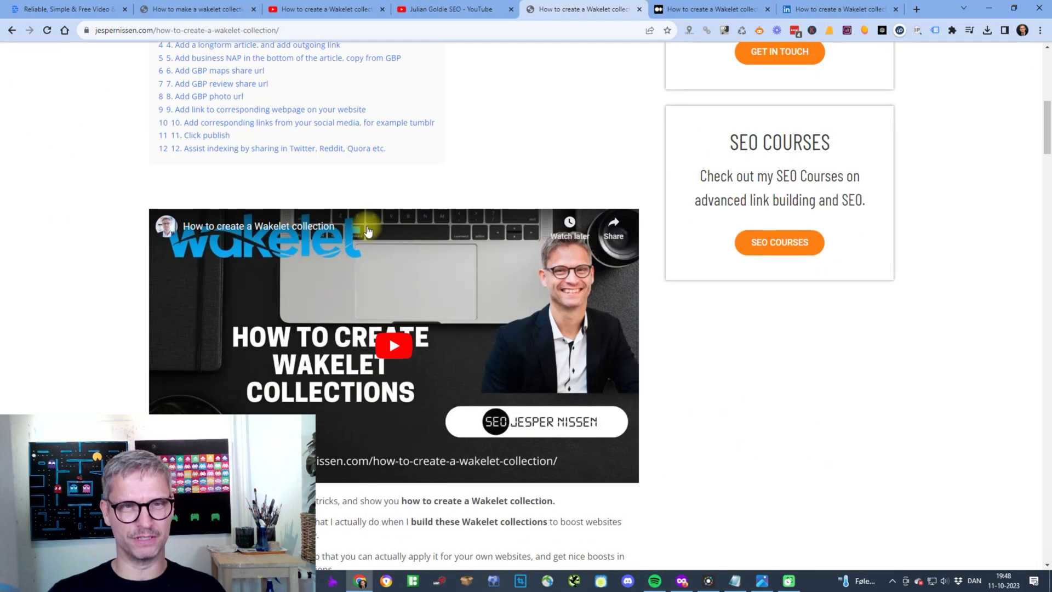
scroll(366, 228, "up", 5)
scroll(366, 227, "up", 4)
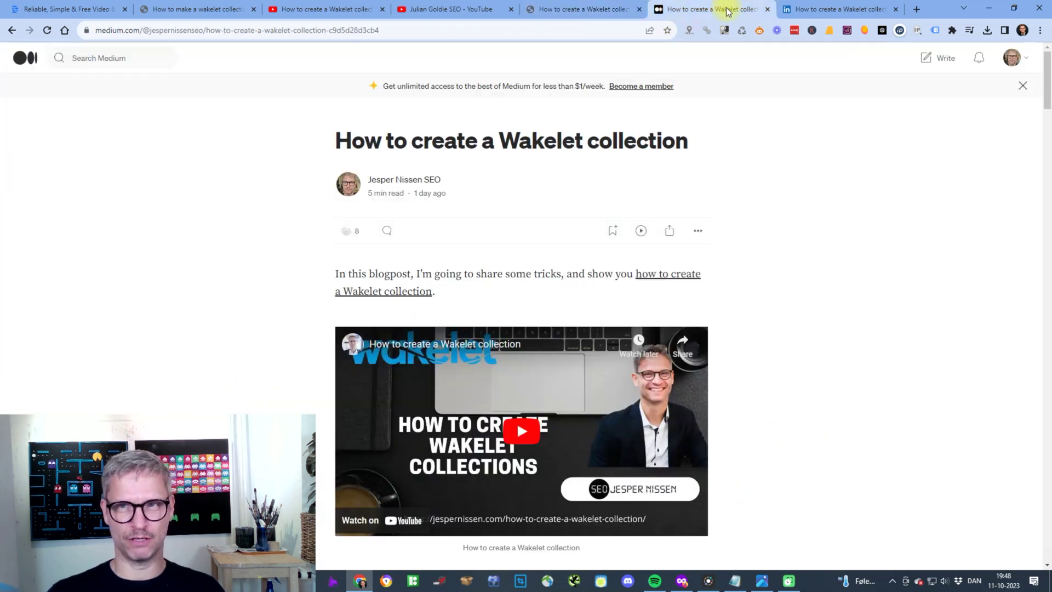
Flip past the Medium and LinkedIn versions to the Descript wakelet transcript.
left_click(714, 9)
left_click(826, 8)
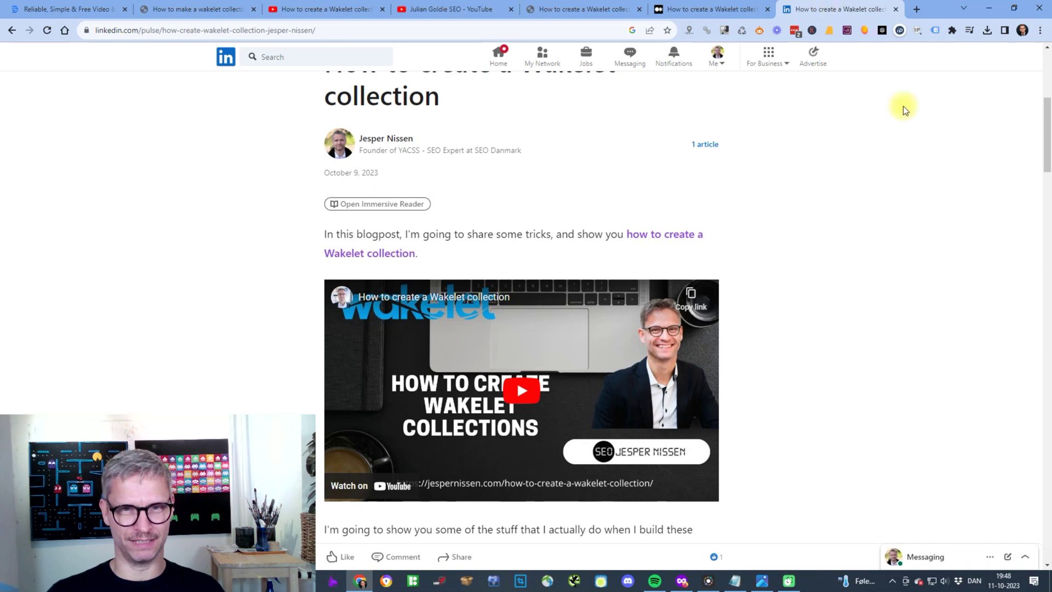
left_click(184, 8)
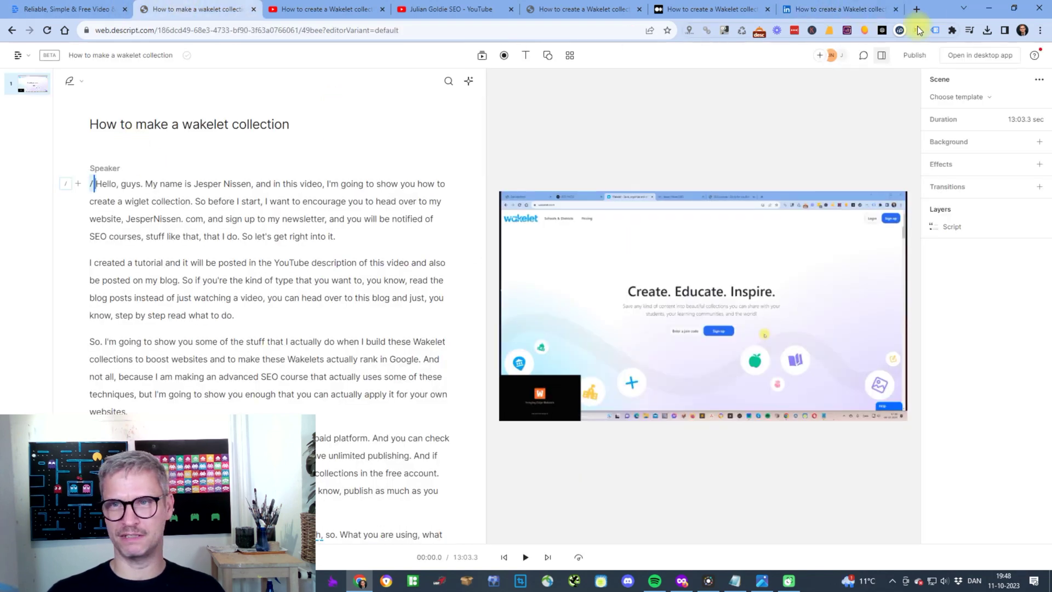
Check the Firefox Google results with the LinkedIn snippet, then return to Chrome's Medium article.
key("alt+Tab")
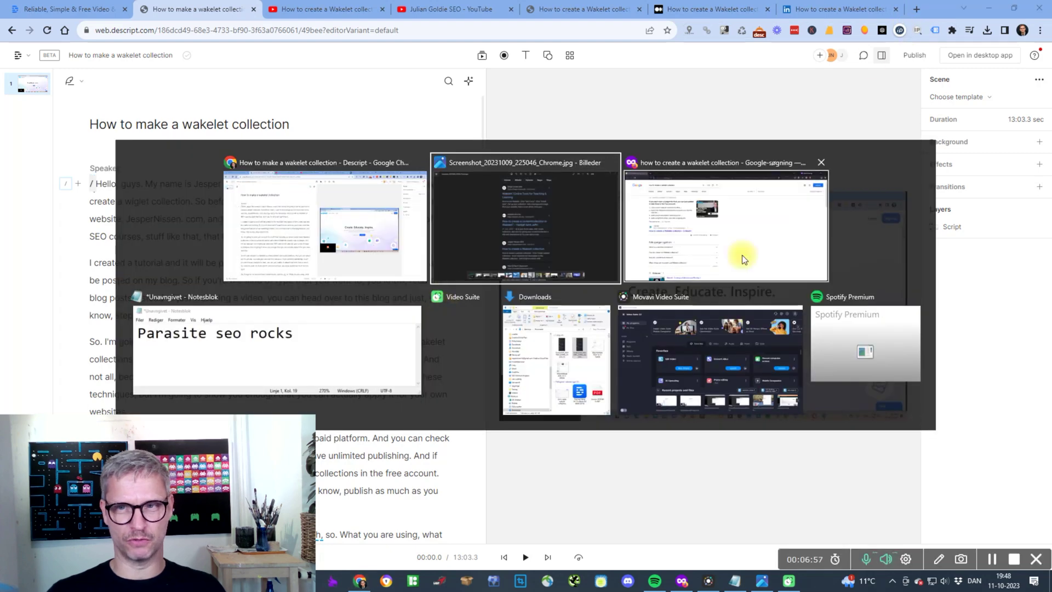
left_click(734, 257)
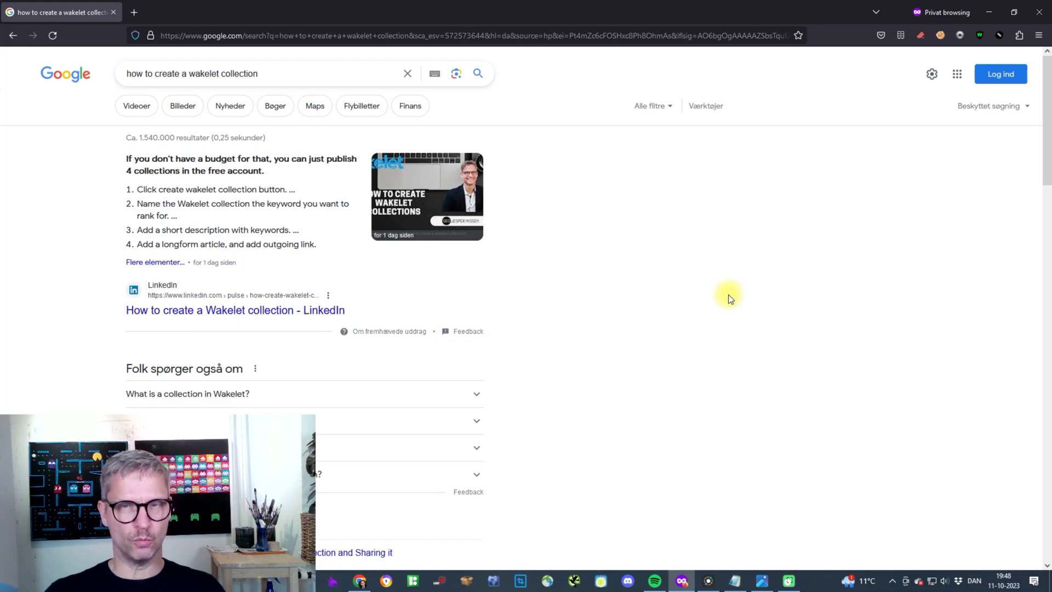
key("alt+Tab")
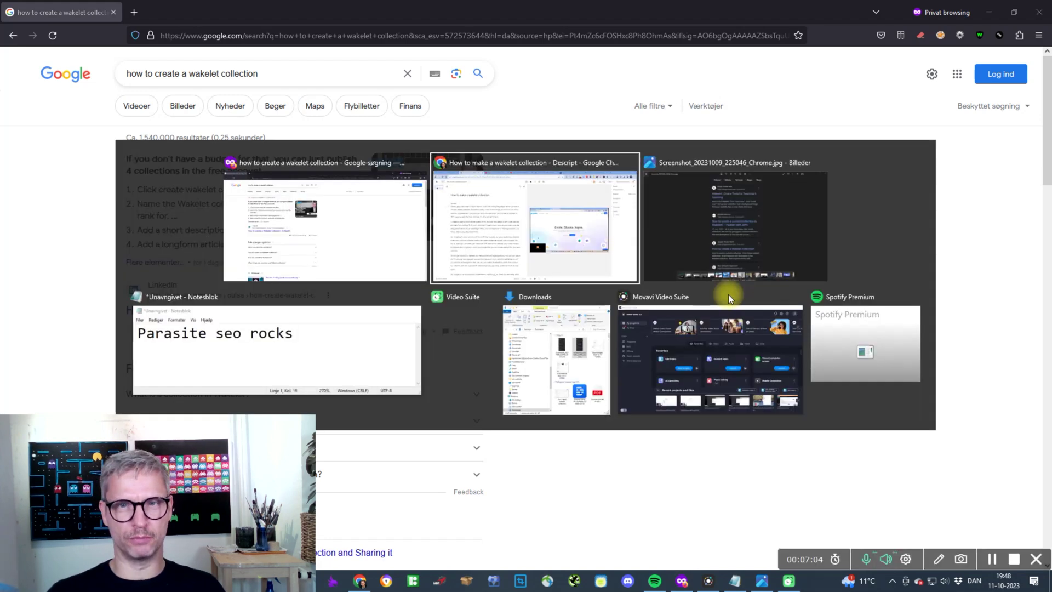
left_click(497, 222)
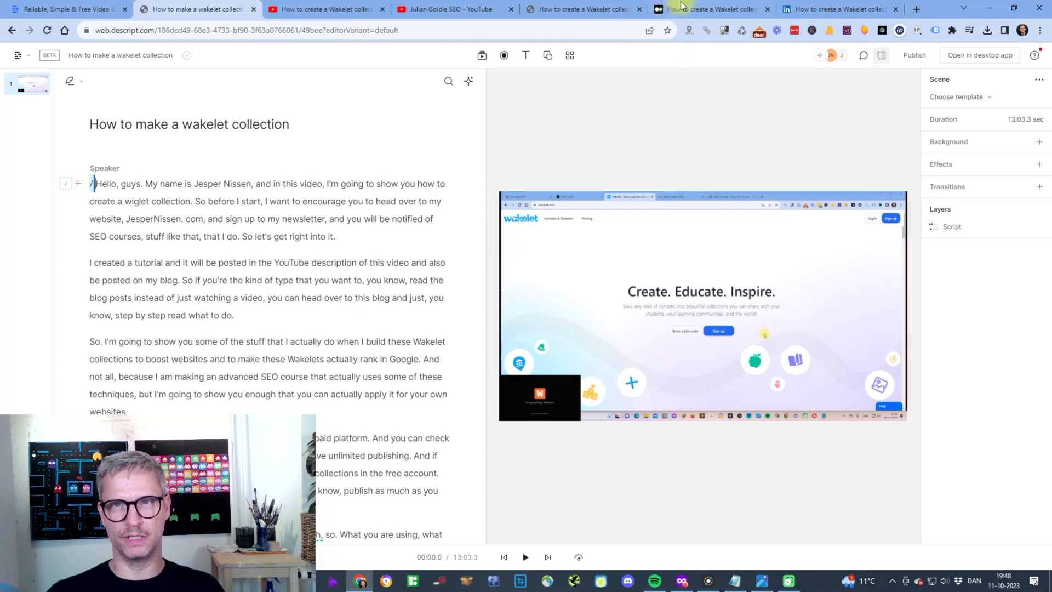
left_click(593, 9)
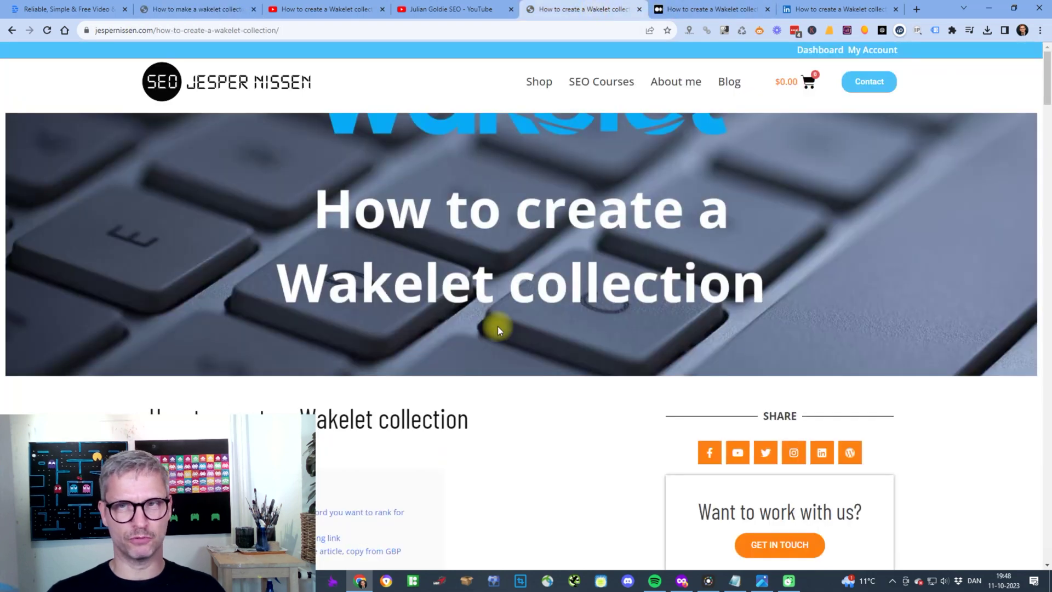
left_click(685, 9)
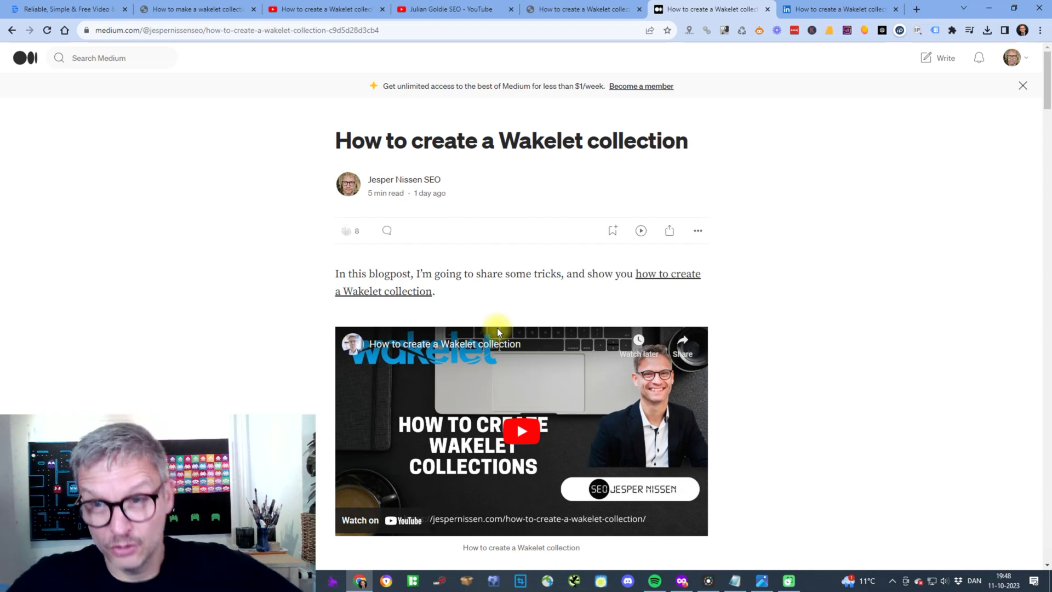
Toggle between the jespernissen.com post and Medium copy, ending on the LinkedIn Wakelet article.
left_click(605, 9)
left_click(676, 9)
left_click(537, 8)
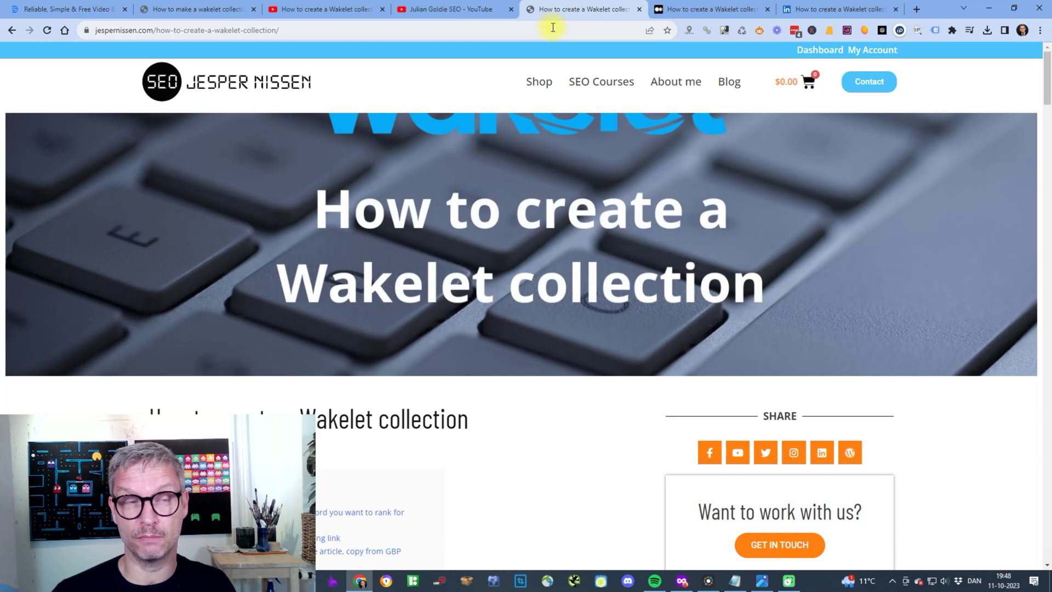
left_click(735, 10)
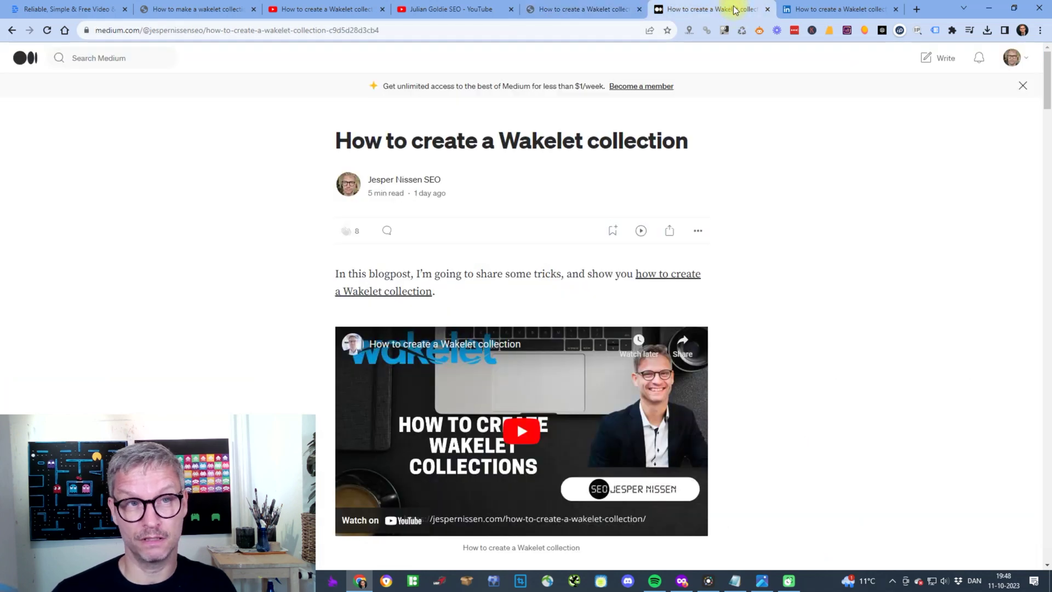
left_click(851, 10)
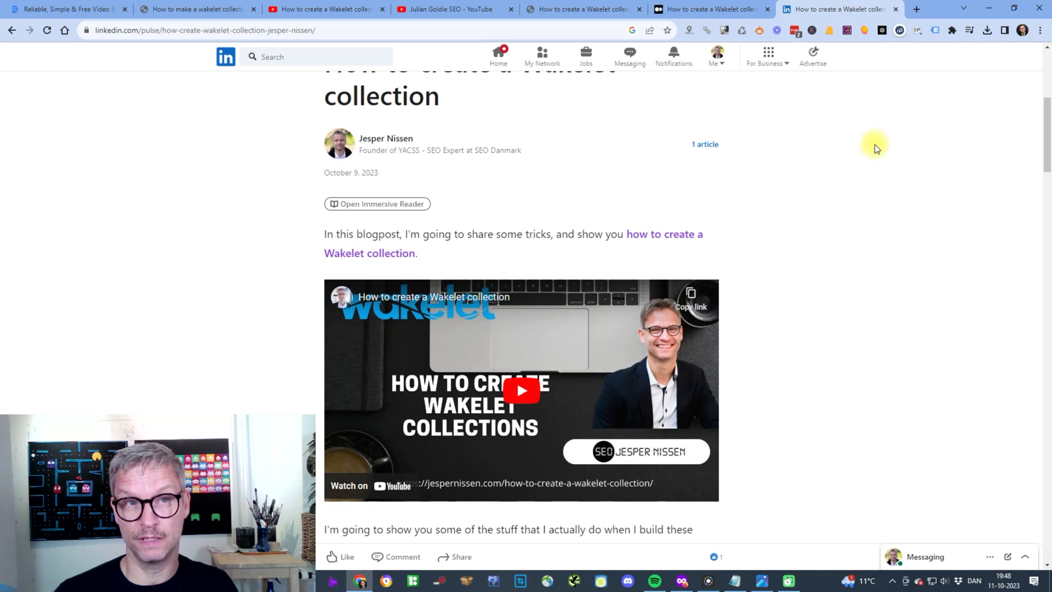
left_click(917, 10)
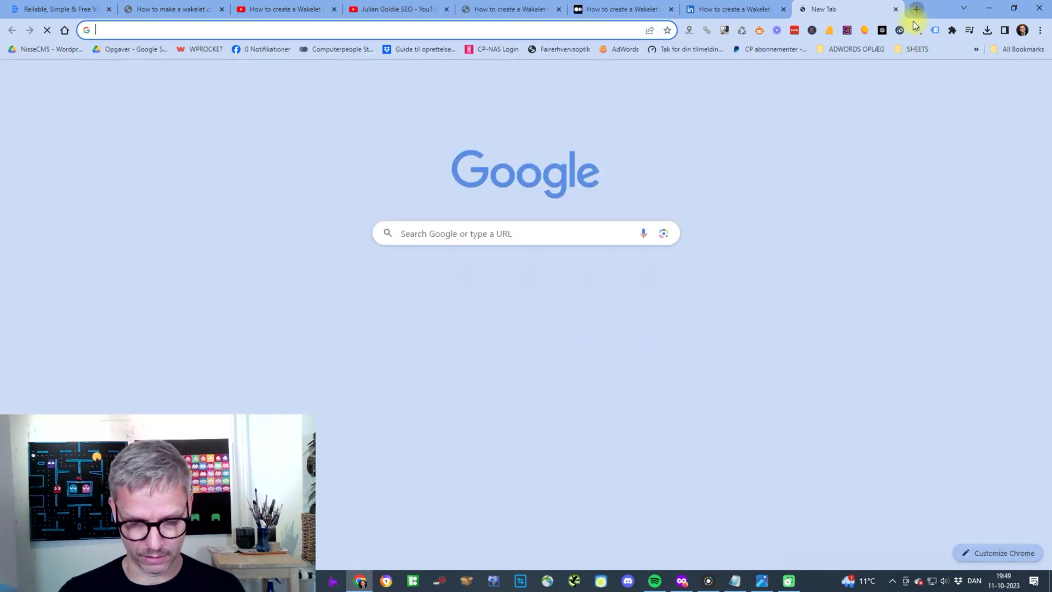
type("index")
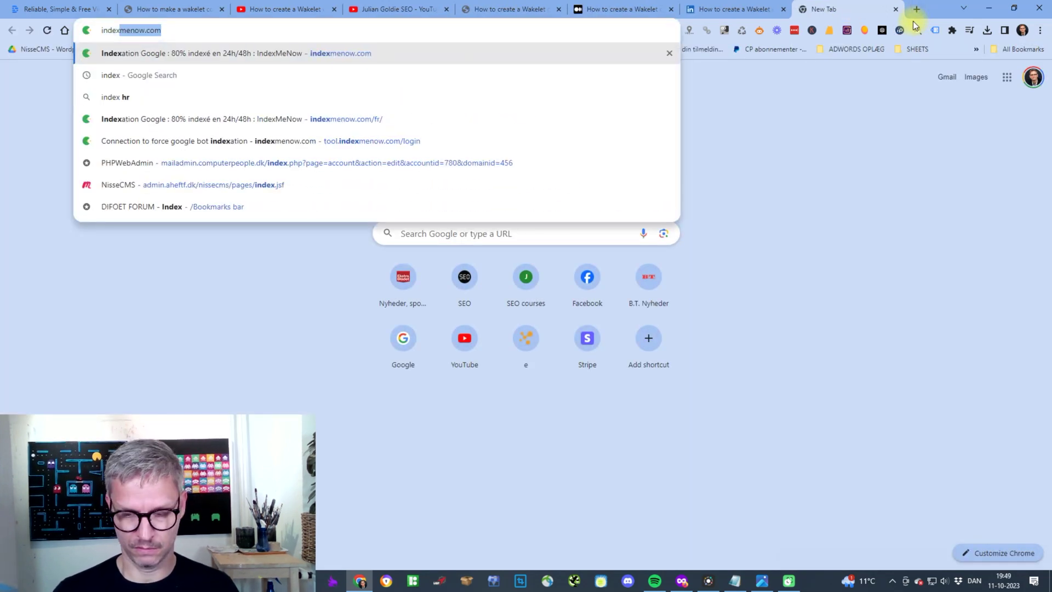
key("Return")
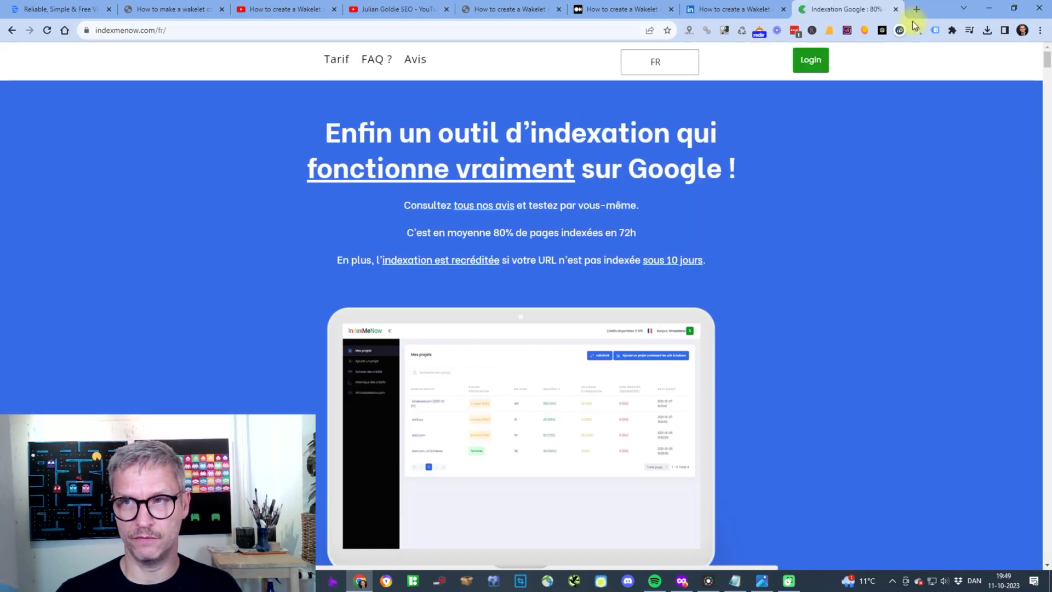
left_click(896, 10)
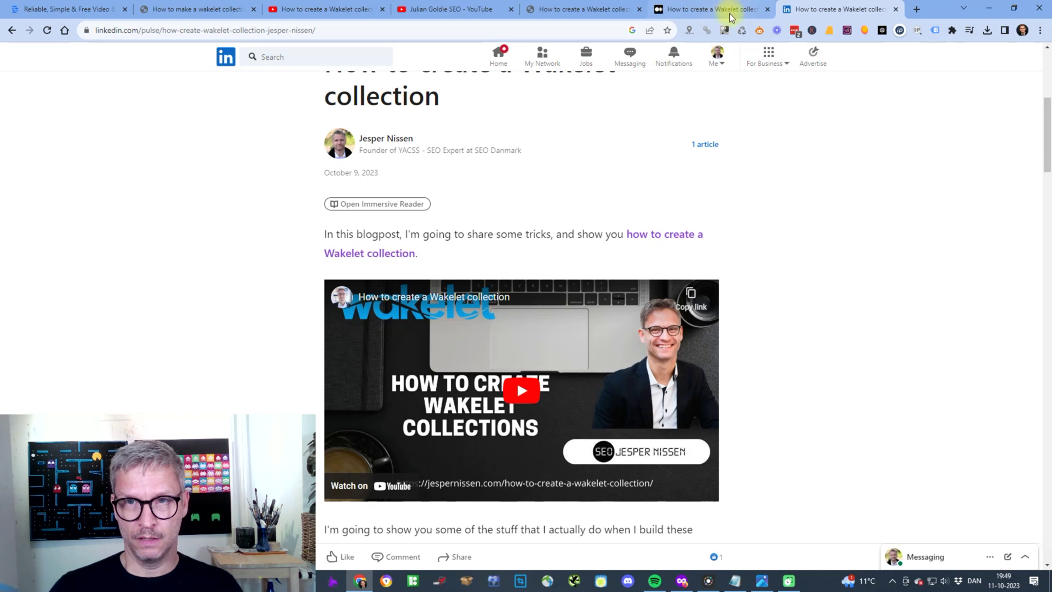
left_click(616, 16)
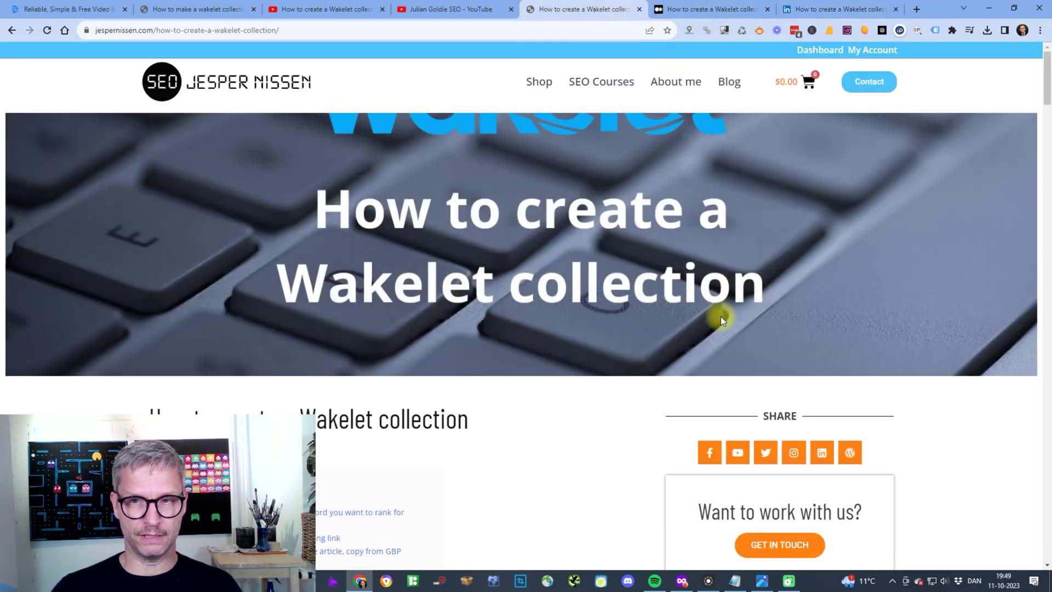
scroll(721, 317, "down", 4)
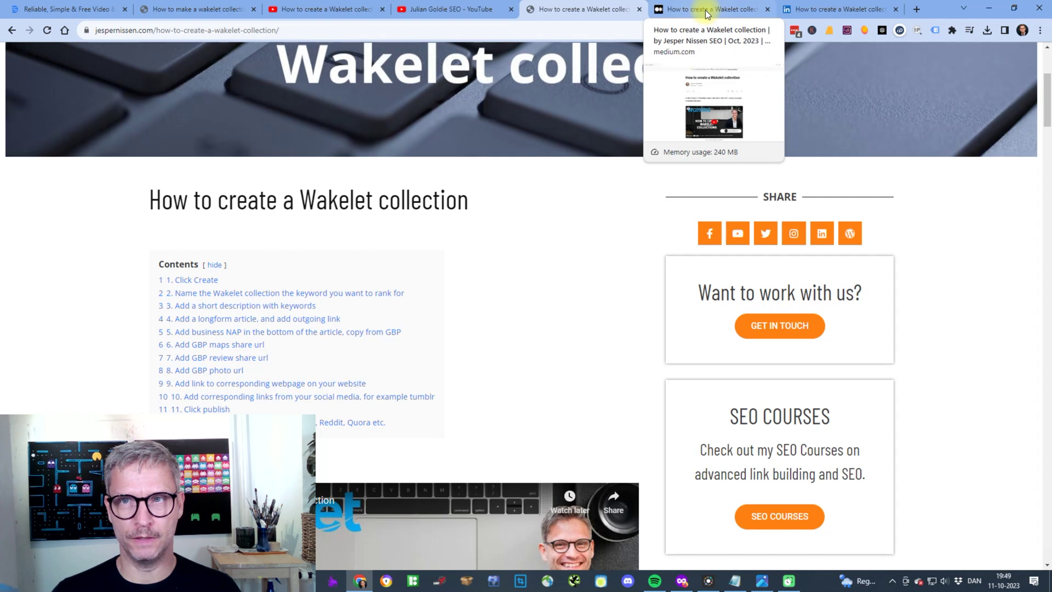
left_click(818, 11)
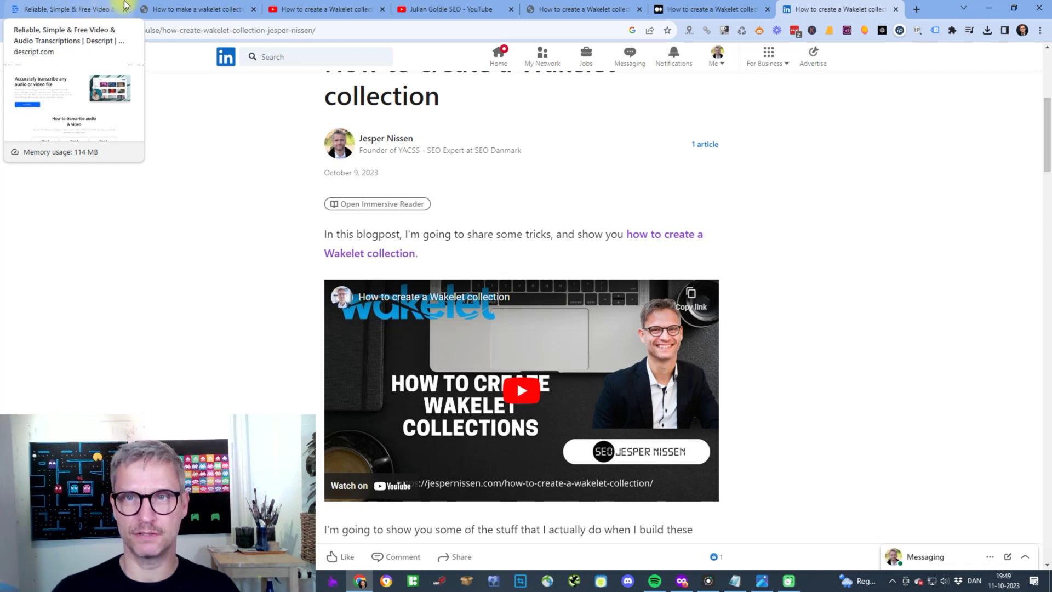
Glance at the Medium copy, return to LinkedIn, then switch to Descript's wakelet transcript.
left_click(769, 9)
left_click(814, 10)
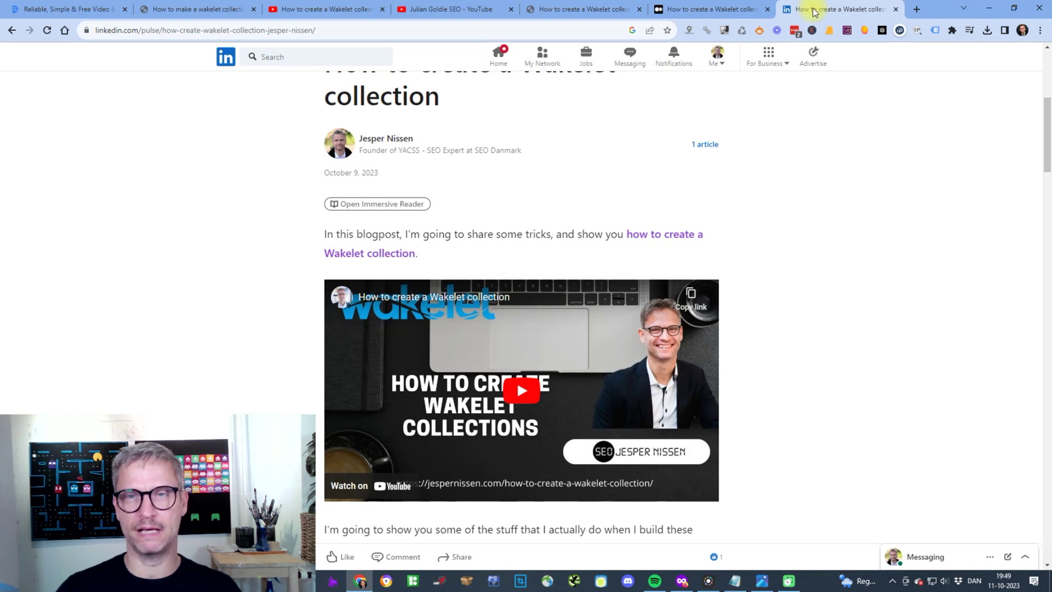
left_click(194, 11)
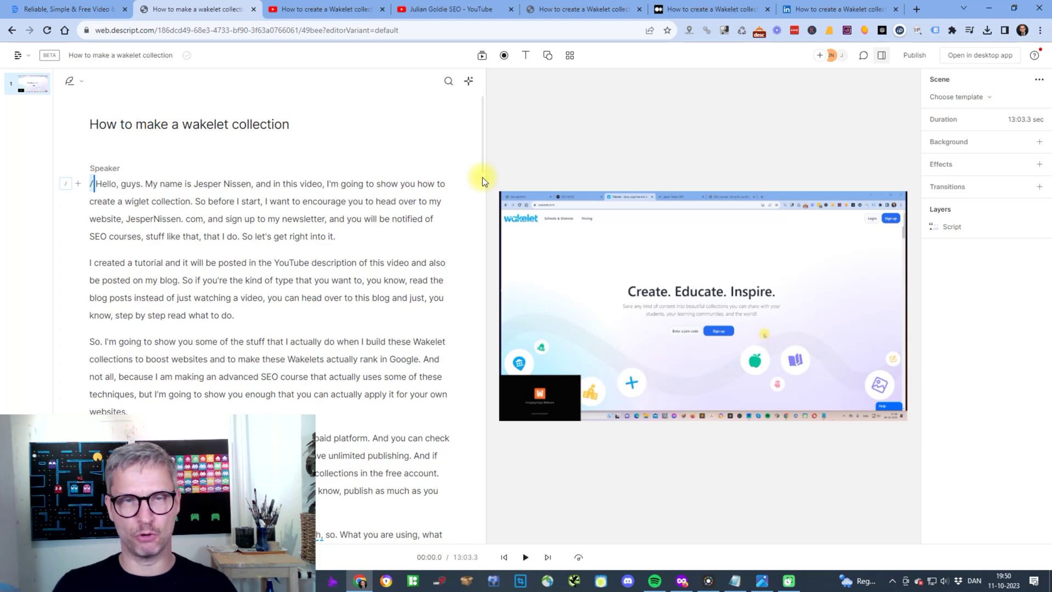
Scroll the jespernissen.com blog post, then bring the Firefox Google results window forward.
left_click(584, 8)
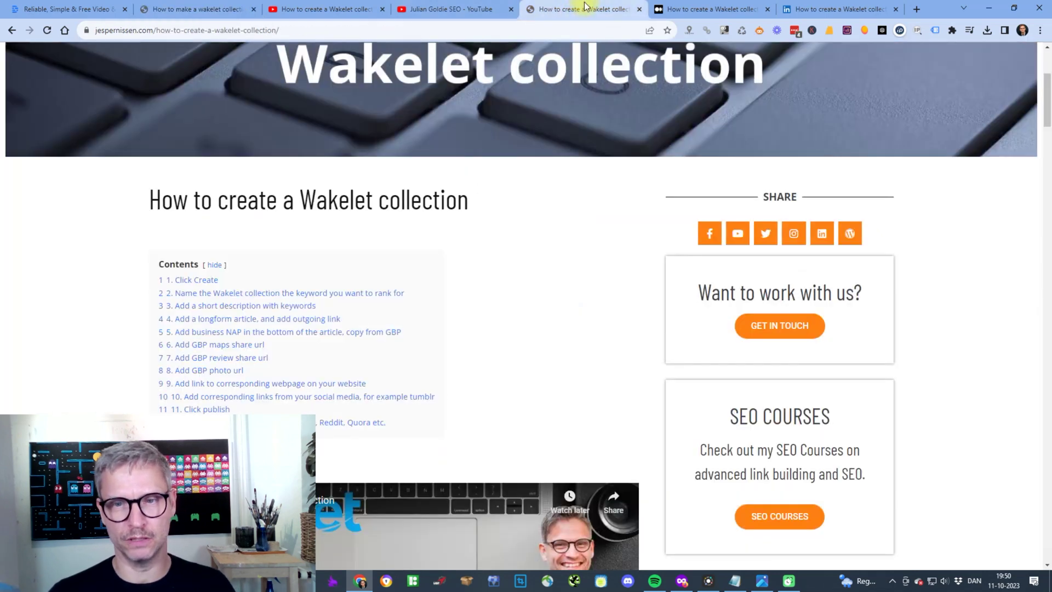
scroll(476, 390, "down", 5)
scroll(476, 394, "down", 5)
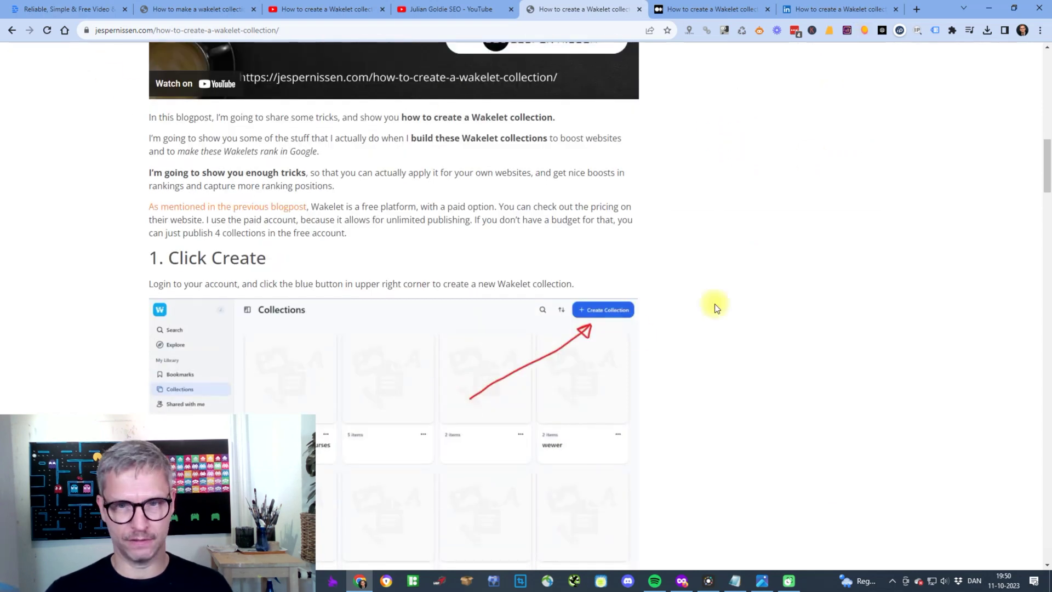
key("alt+Tab")
left_click(570, 248)
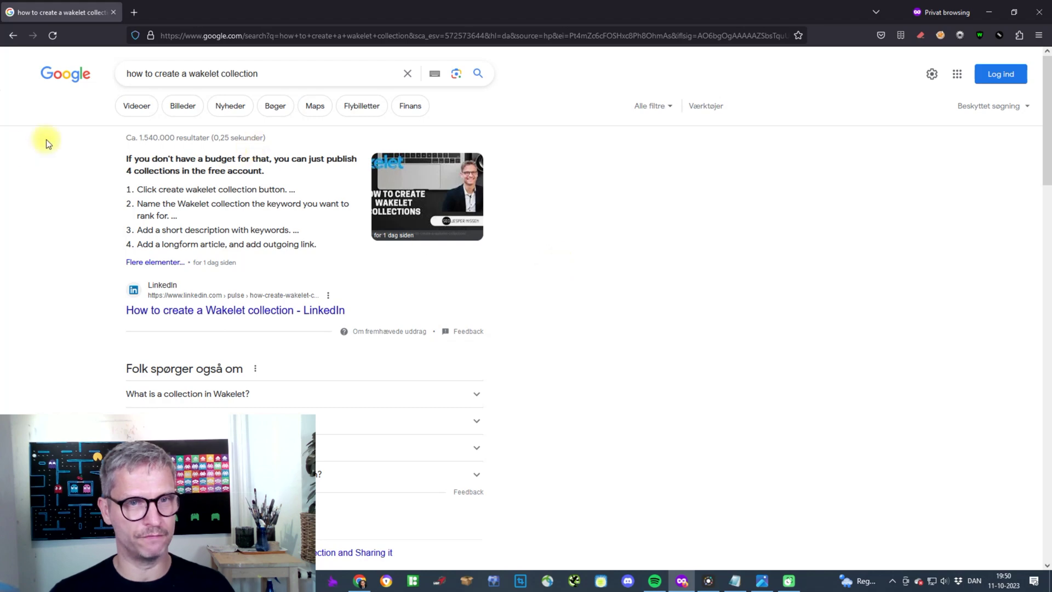
Inspect the featured snippet and People also ask questions, then show the Images results.
left_click_drag(101, 153, 352, 308)
scroll(656, 310, "down", 4)
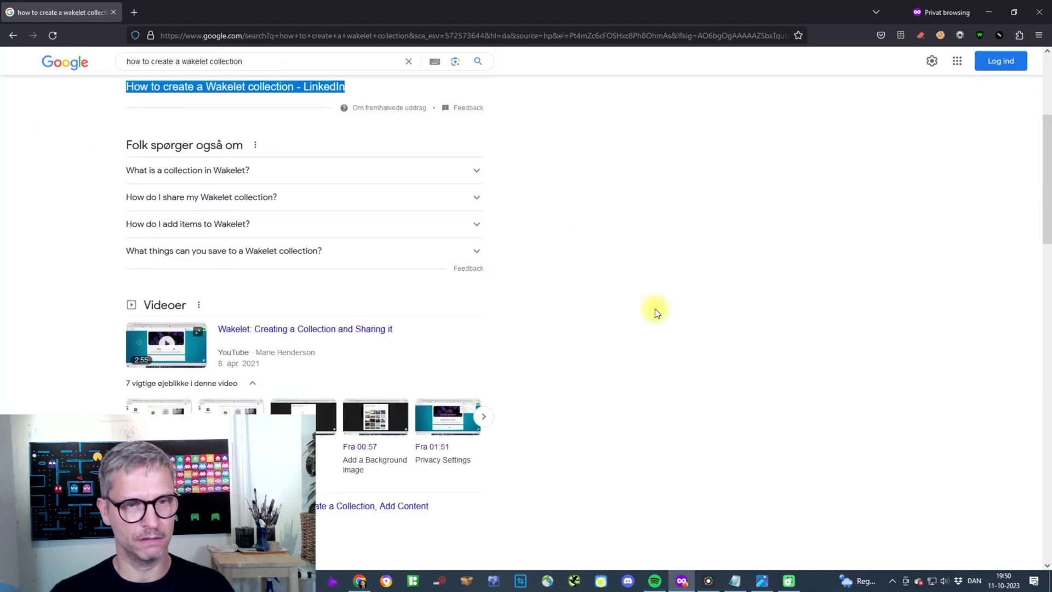
scroll(533, 307, "up", 1)
left_click(473, 224)
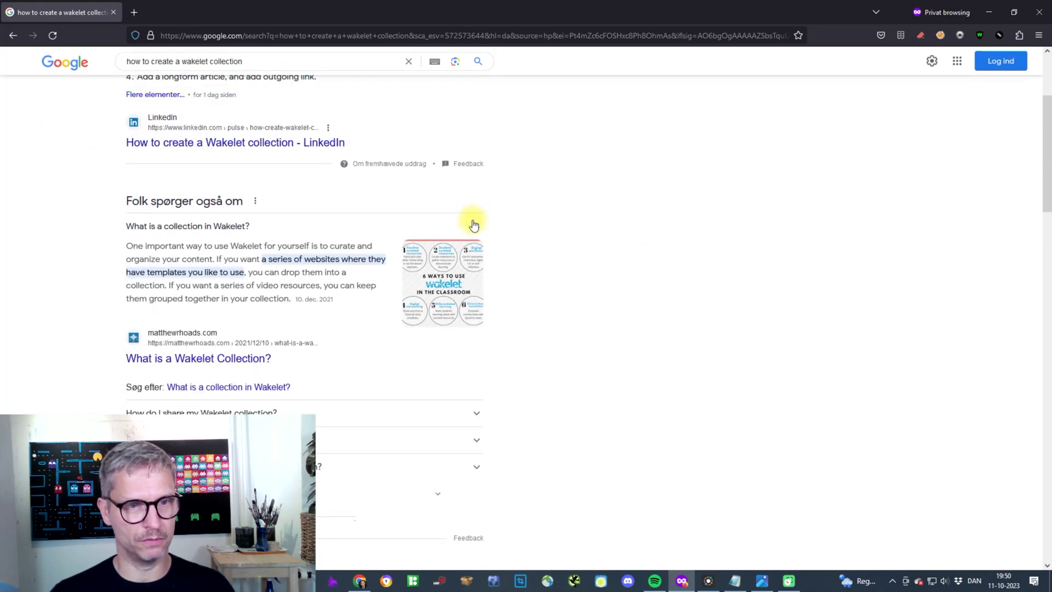
left_click(473, 223)
triple_click(476, 251)
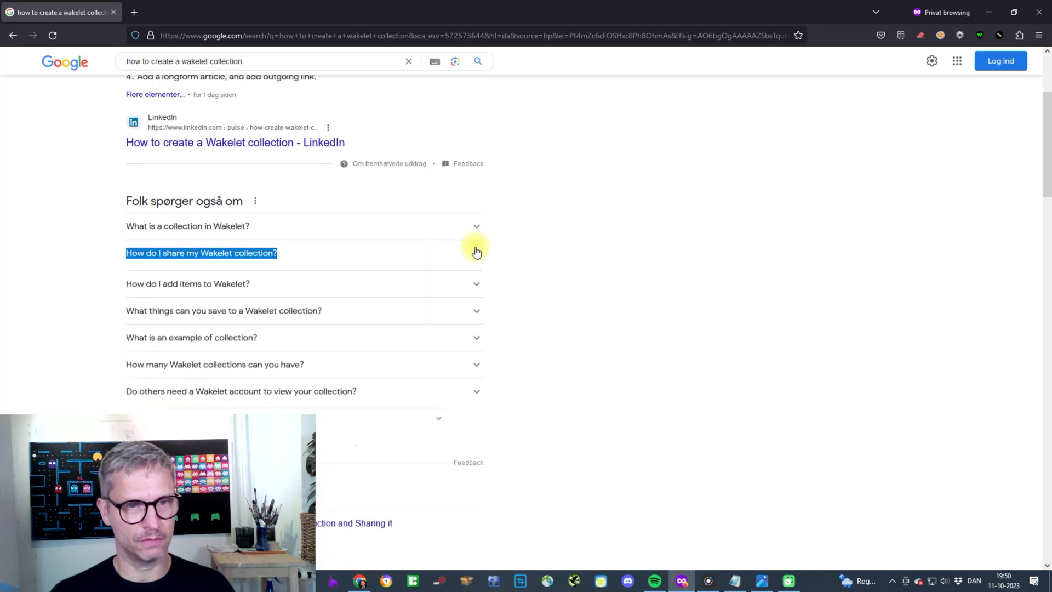
scroll(359, 310, "up", 3)
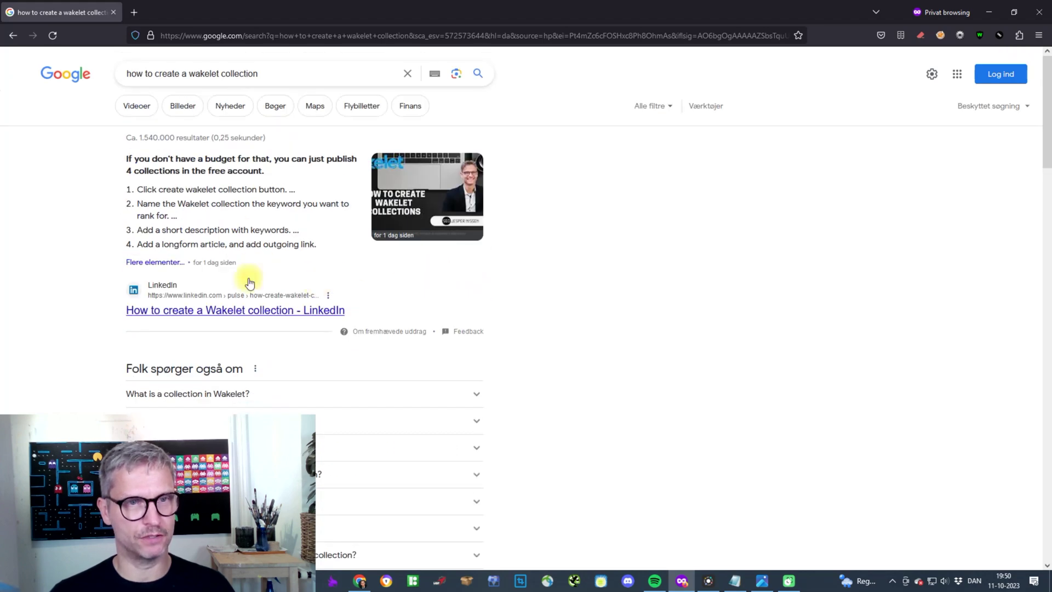
left_click(182, 106)
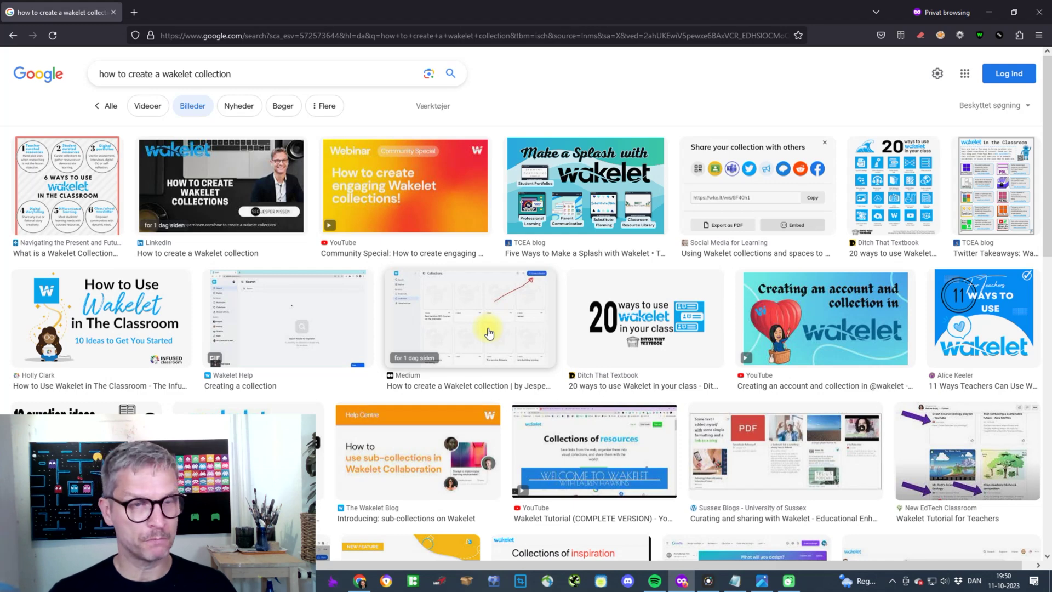
Return to All results and highlight the LinkedIn result and the official Wakelet help entry.
left_click(112, 107)
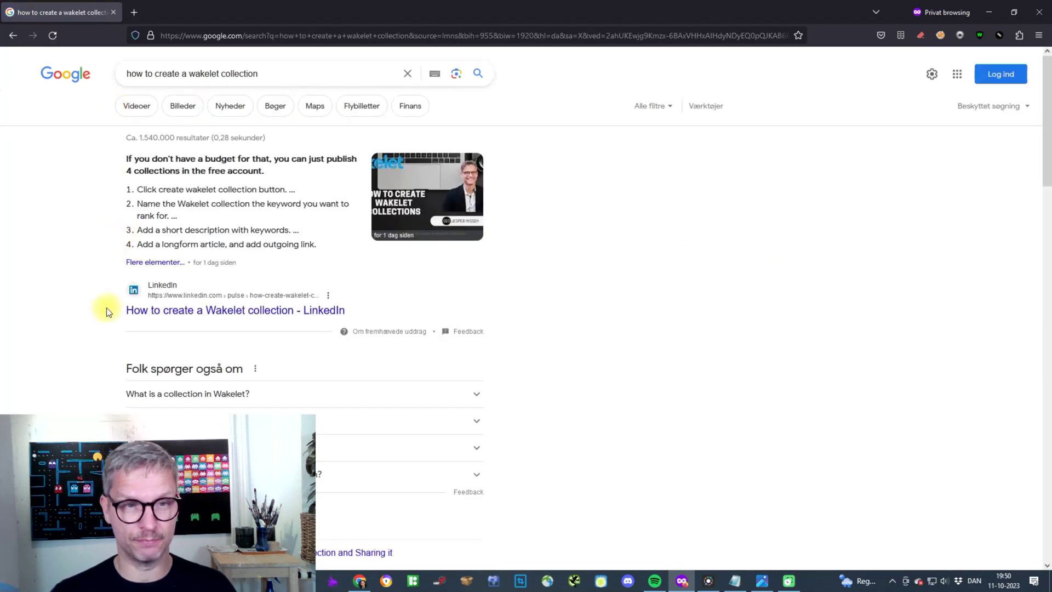
mouse_move(106, 307)
left_mouse_down()
mouse_move(346, 323)
mouse_move(368, 310)
left_mouse_up()
left_click(88, 278)
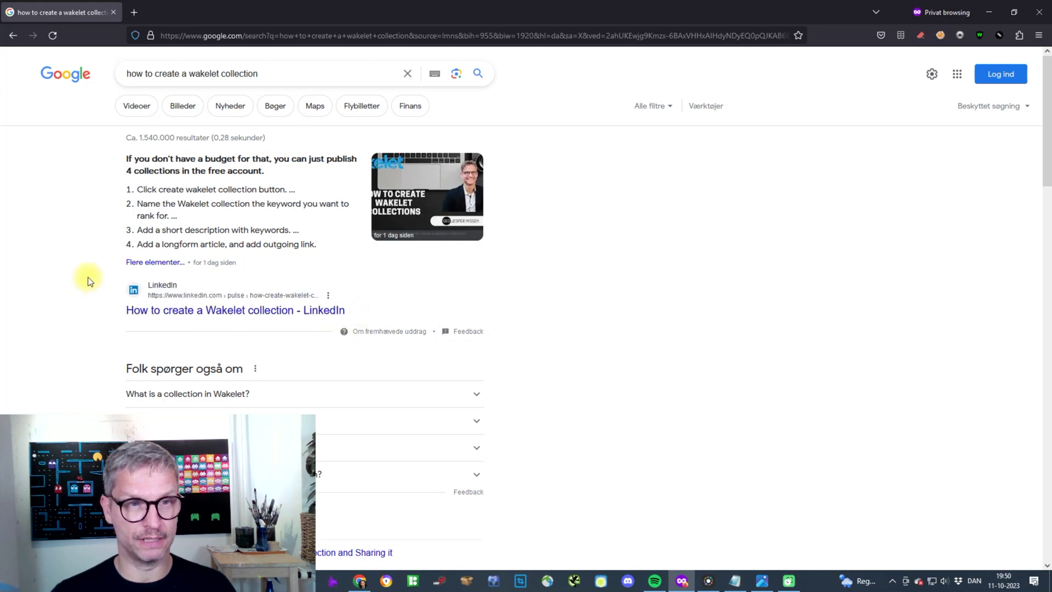
scroll(88, 277, "down", 1)
scroll(87, 276, "down", 4)
scroll(88, 276, "down", 3)
scroll(88, 275, "down", 3)
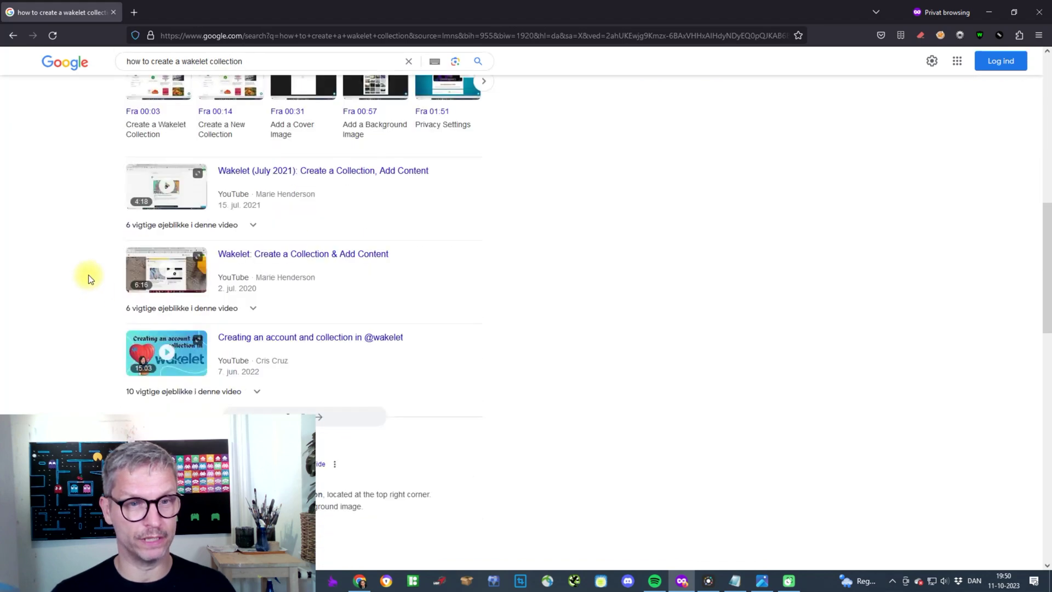
scroll(88, 275, "down", 5)
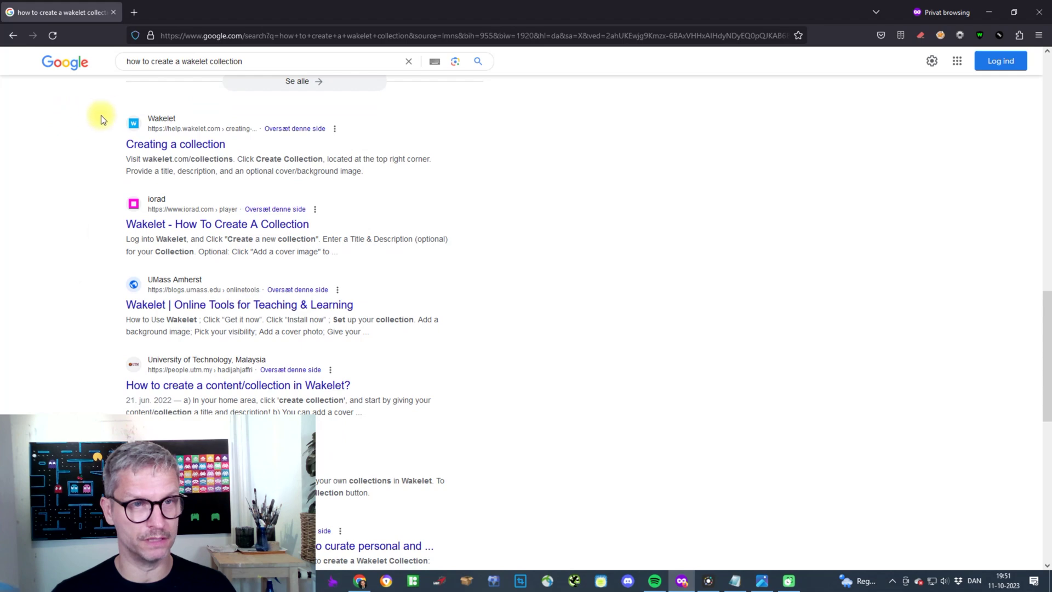
mouse_move(101, 115)
left_mouse_down()
mouse_move(291, 145)
mouse_move(432, 188)
left_mouse_up()
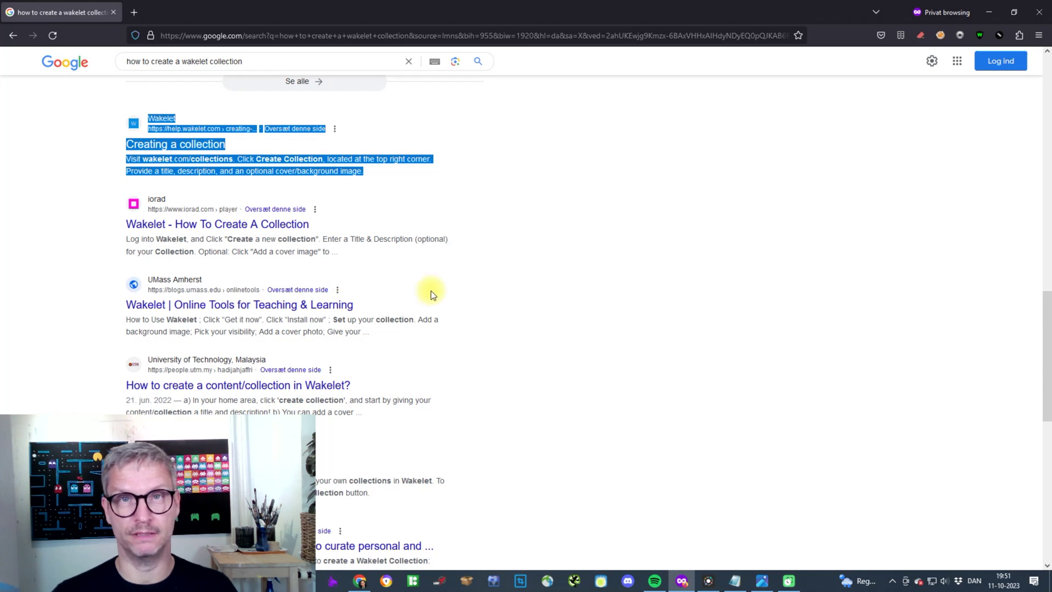
Scroll back up and highlight the LinkedIn featured snippet's four listed steps.
scroll(430, 290, "up", 15)
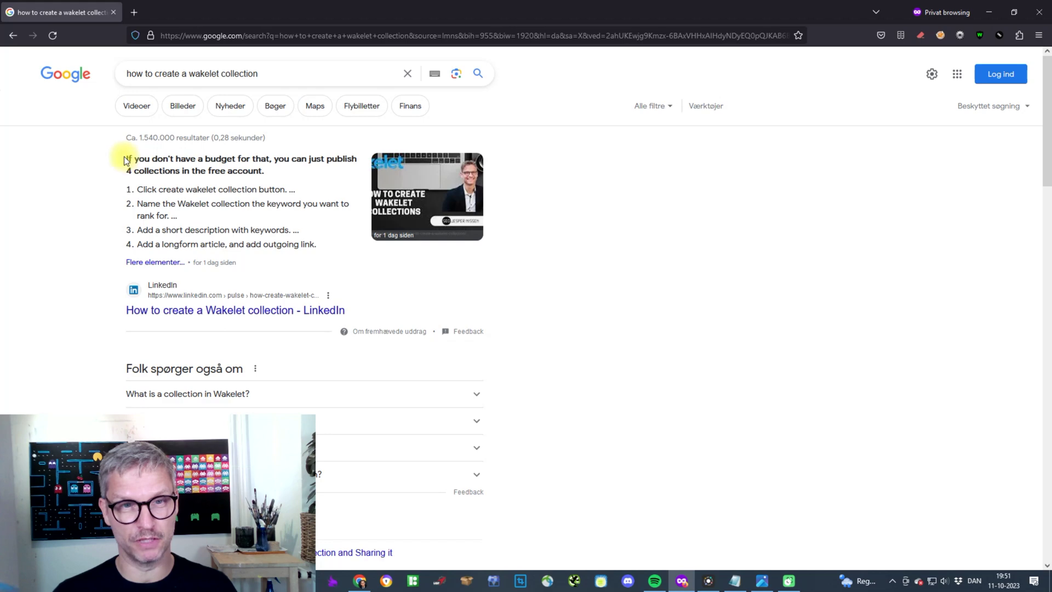
left_click_drag(126, 160, 336, 235)
left_click(340, 245)
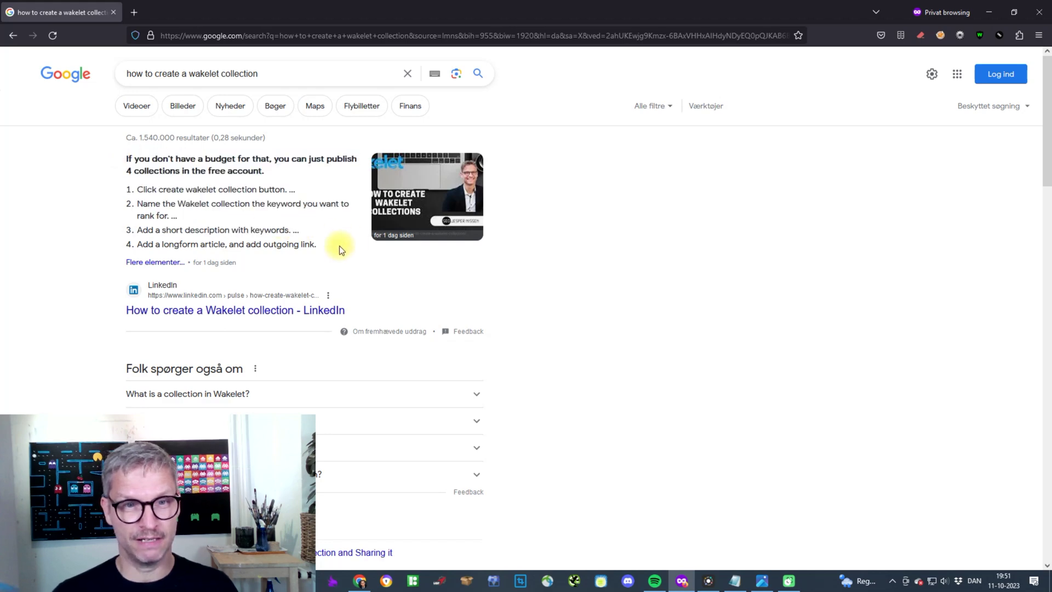